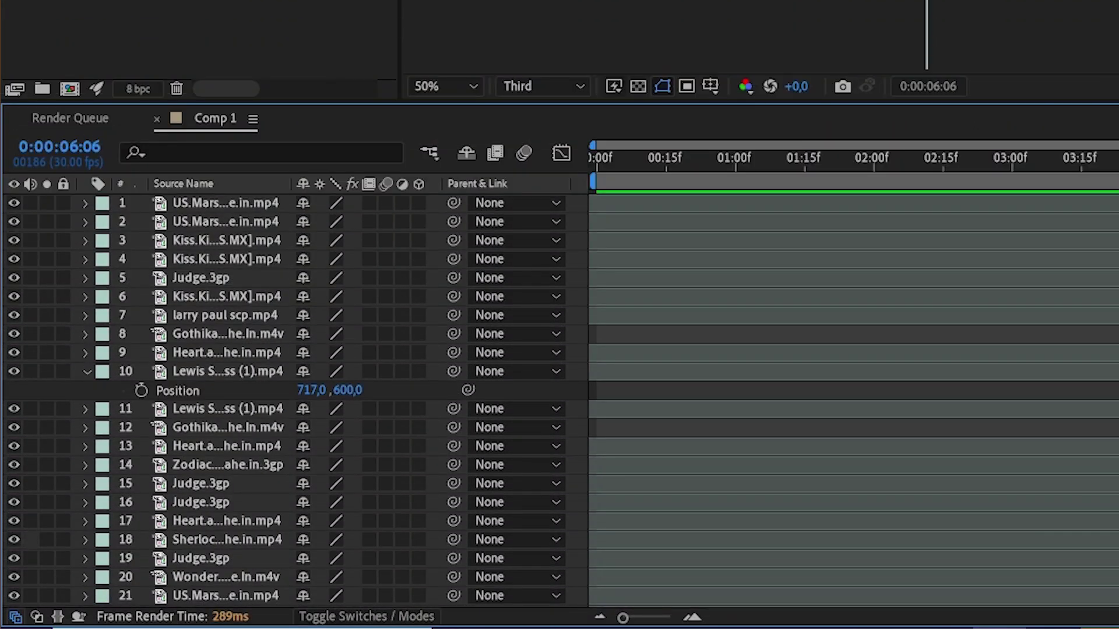
- Enable frame blending and motion blur on every layer in the composition
{"action": "key", "text": "ctrl+a"}
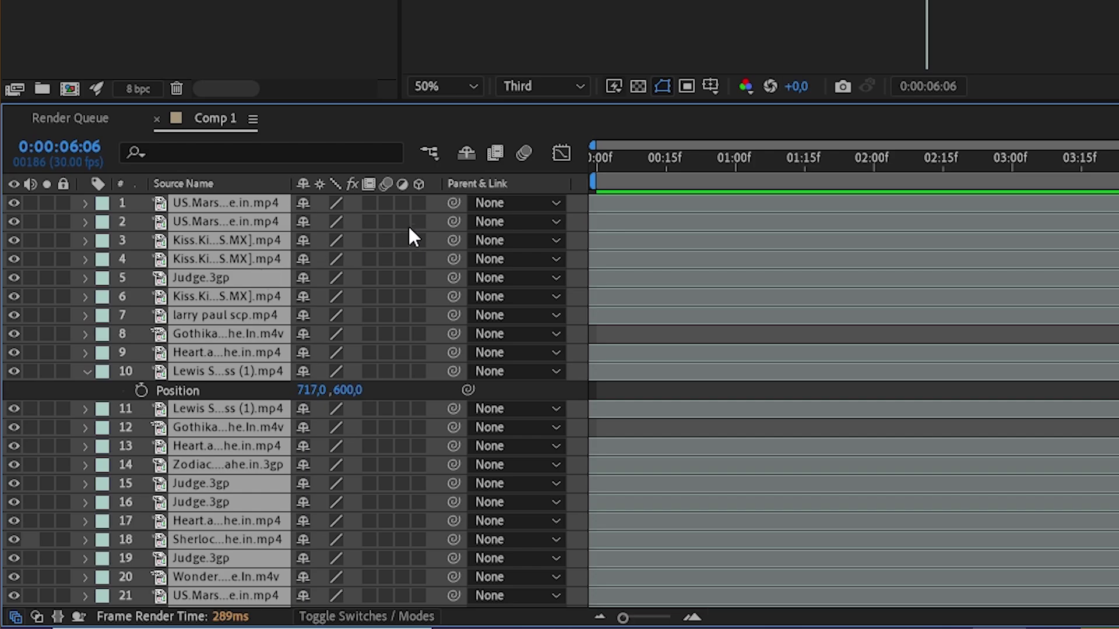
{"action": "left_click", "coordinate": [370, 203]}
{"action": "left_click", "coordinate": [385, 202]}
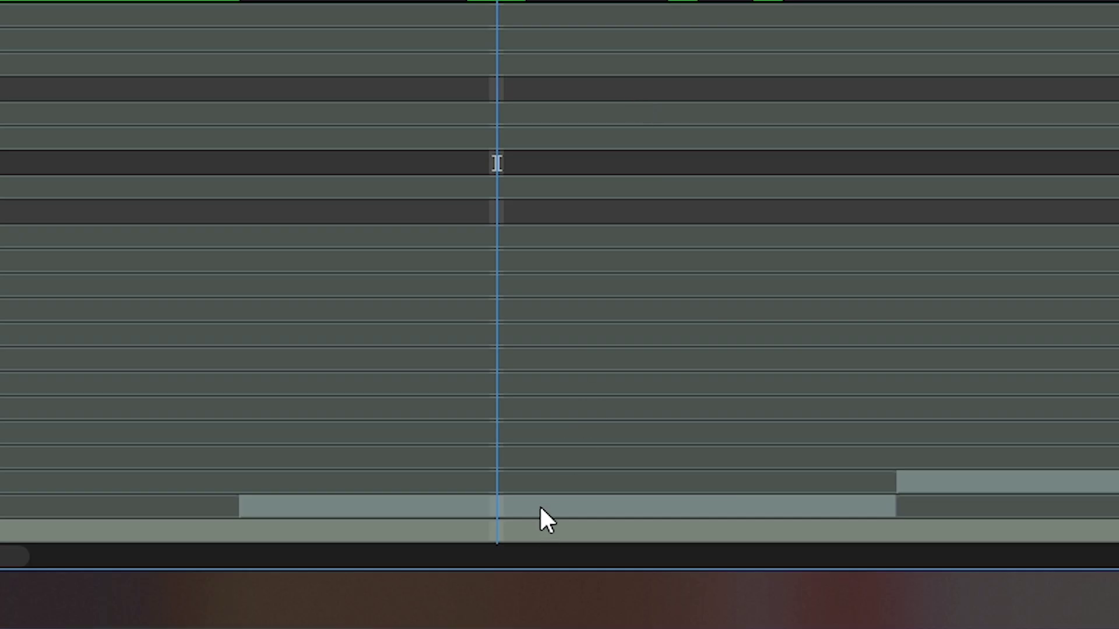
- Freeze the Iron Man clip with time remapping, moving the freeze keyframe to 6:10
{"action": "right_click", "coordinate": [547, 520]}
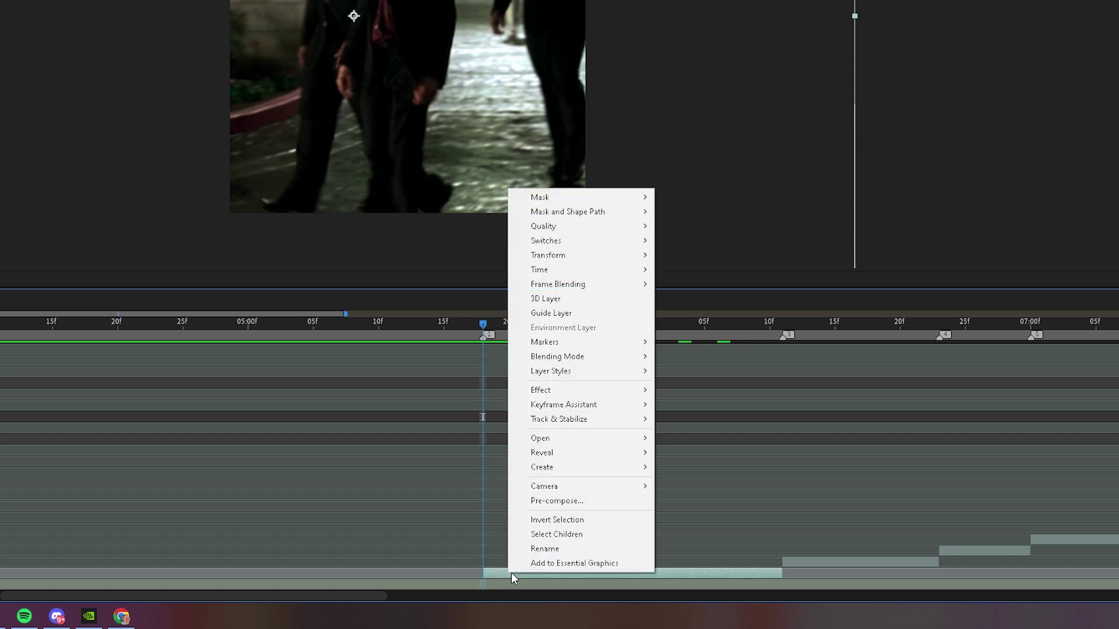
{"action": "left_click", "coordinate": [704, 318]}
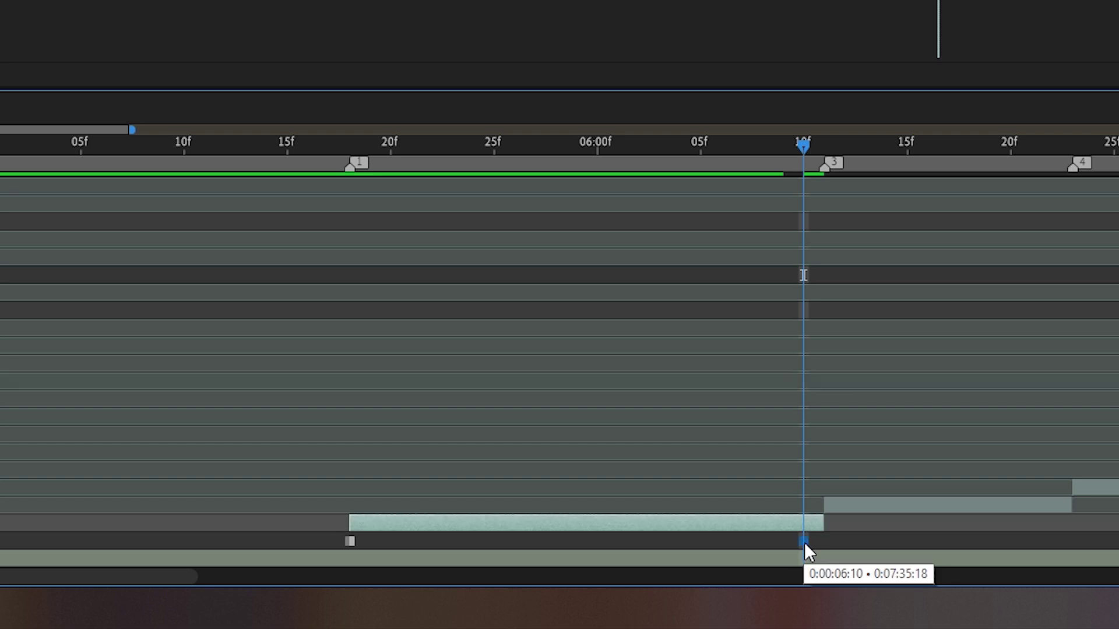
{"action": "left_click_drag", "start_coordinate": [804, 542], "coordinate": [824, 542]}
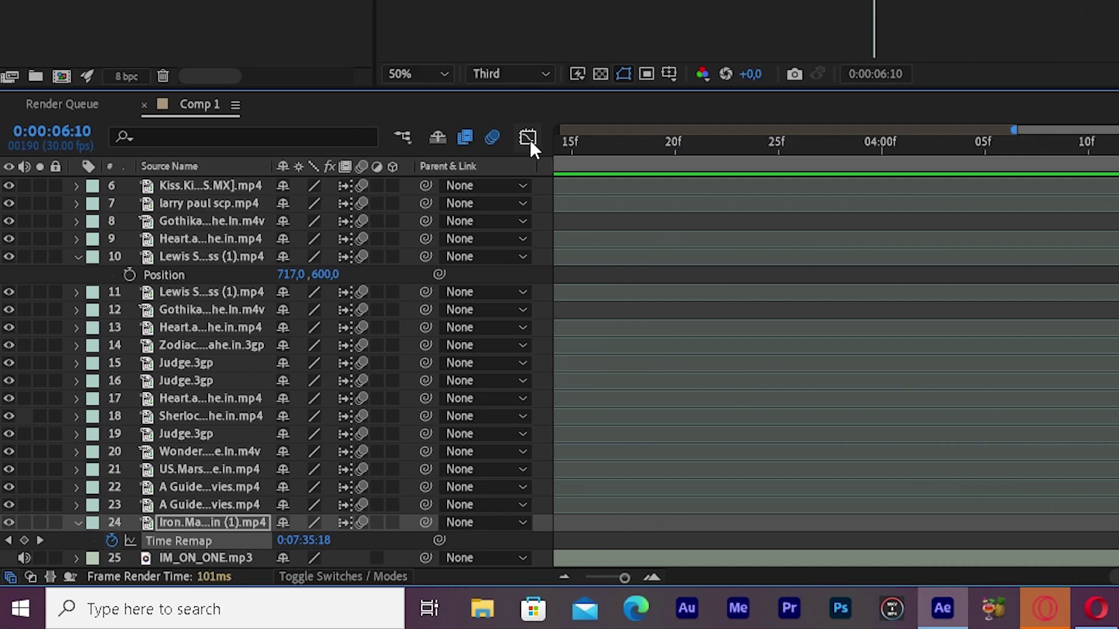
- Bend the Iron Man clip's Time Remap value graph into a fast-slow-fast S-curve and preview it
{"action": "left_click", "coordinate": [529, 138]}
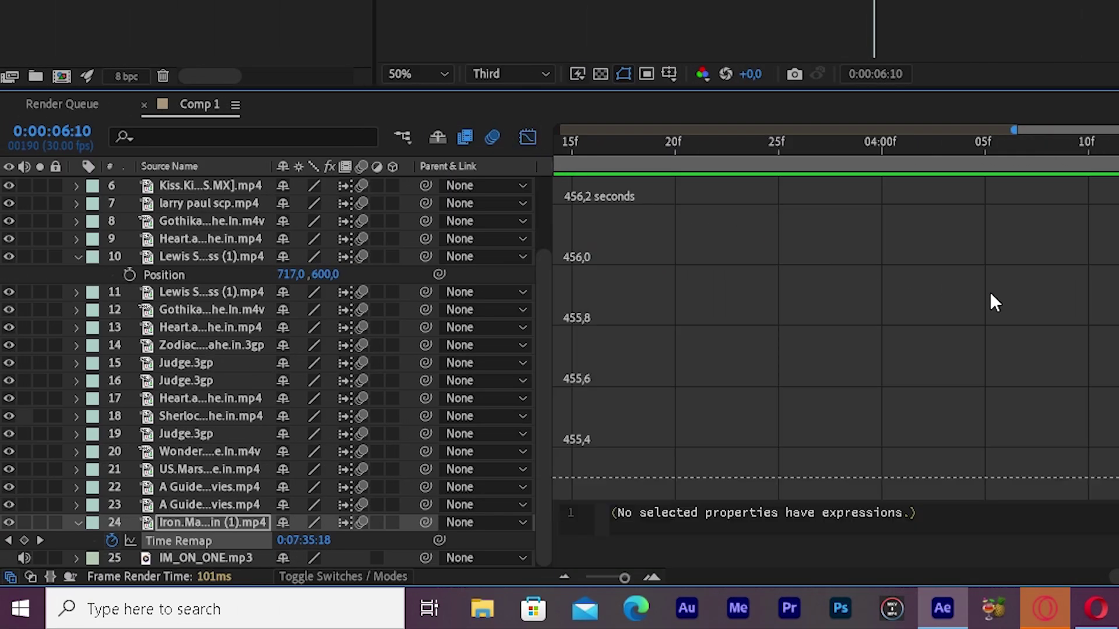
{"action": "right_click", "coordinate": [845, 373]}
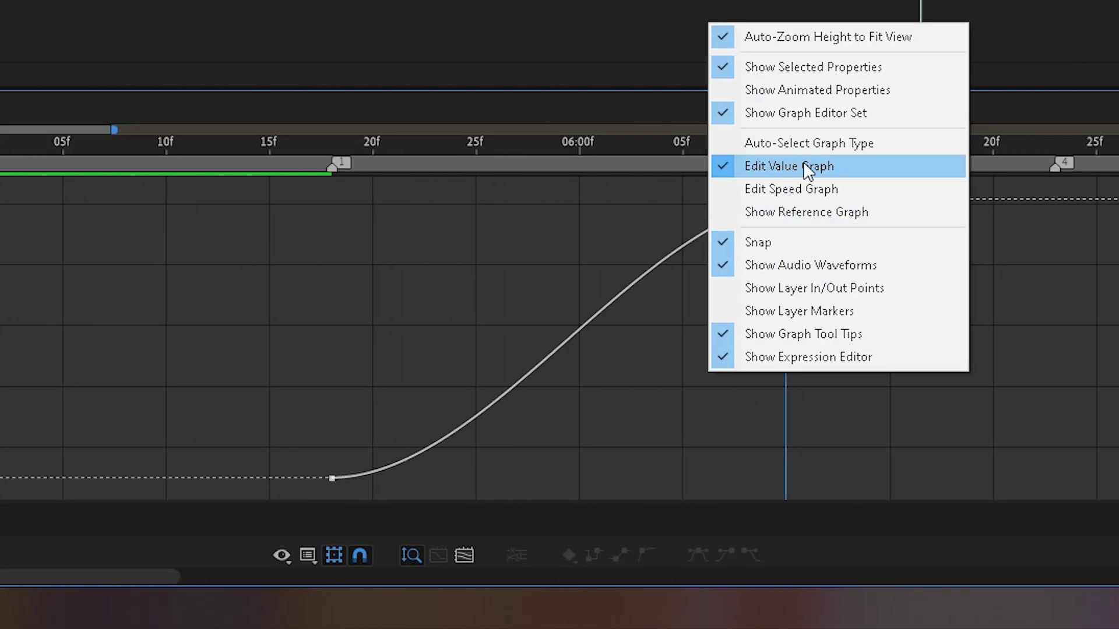
{"action": "left_click", "coordinate": [803, 167]}
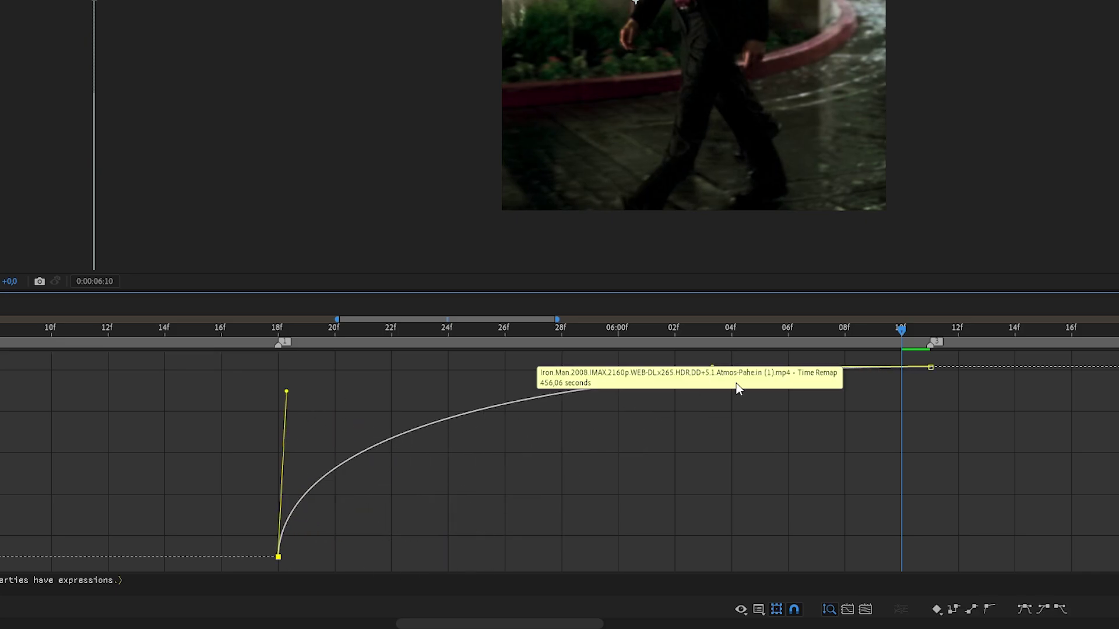
{"action": "left_click_drag", "start_coordinate": [712, 366], "coordinate": [926, 533]}
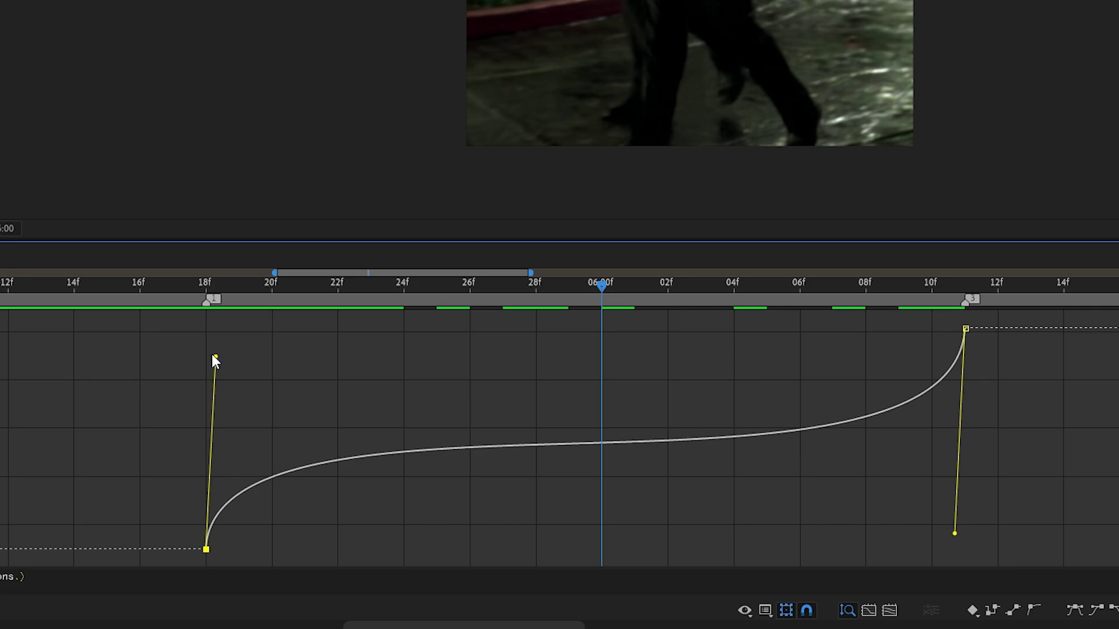
{"action": "left_click_drag", "start_coordinate": [216, 357], "coordinate": [284, 410]}
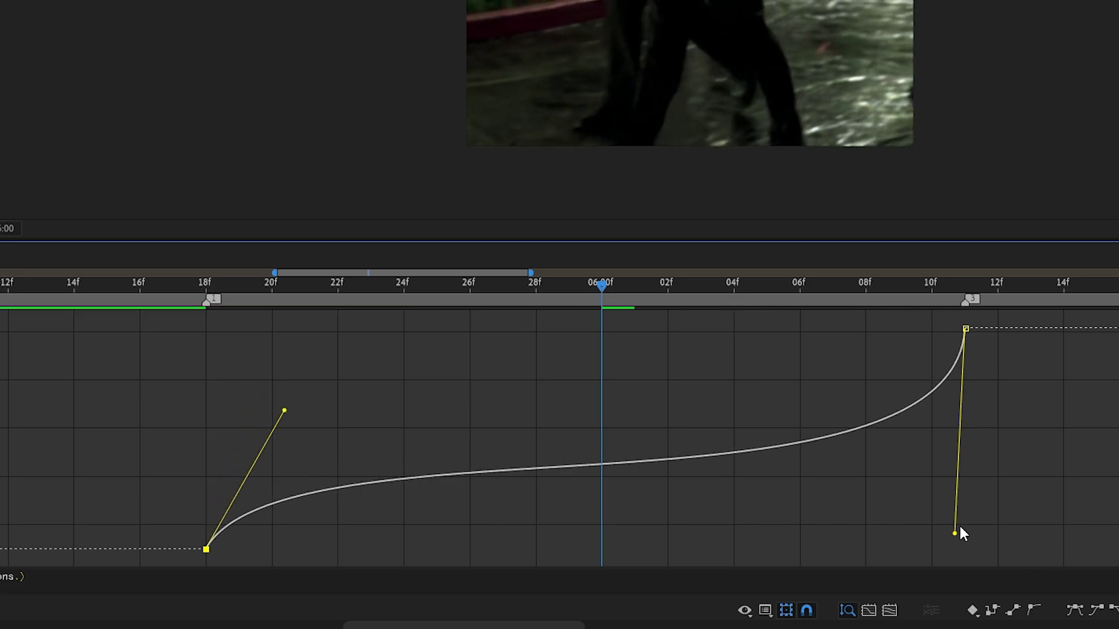
{"action": "left_click_drag", "start_coordinate": [918, 492], "coordinate": [908, 486]}
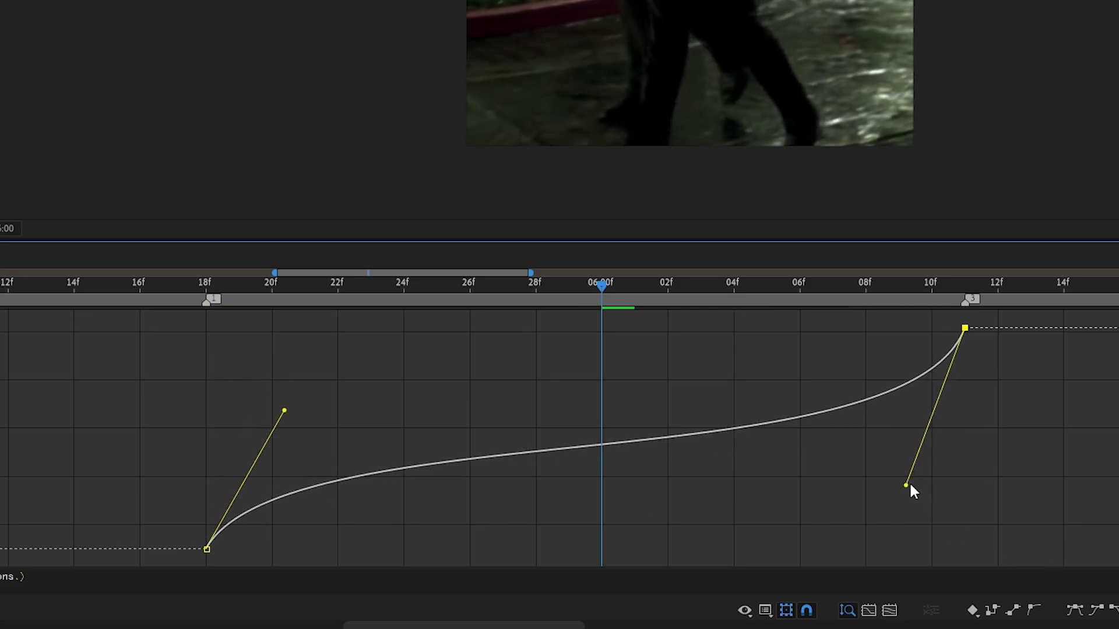
{"action": "left_click", "coordinate": [641, 335]}
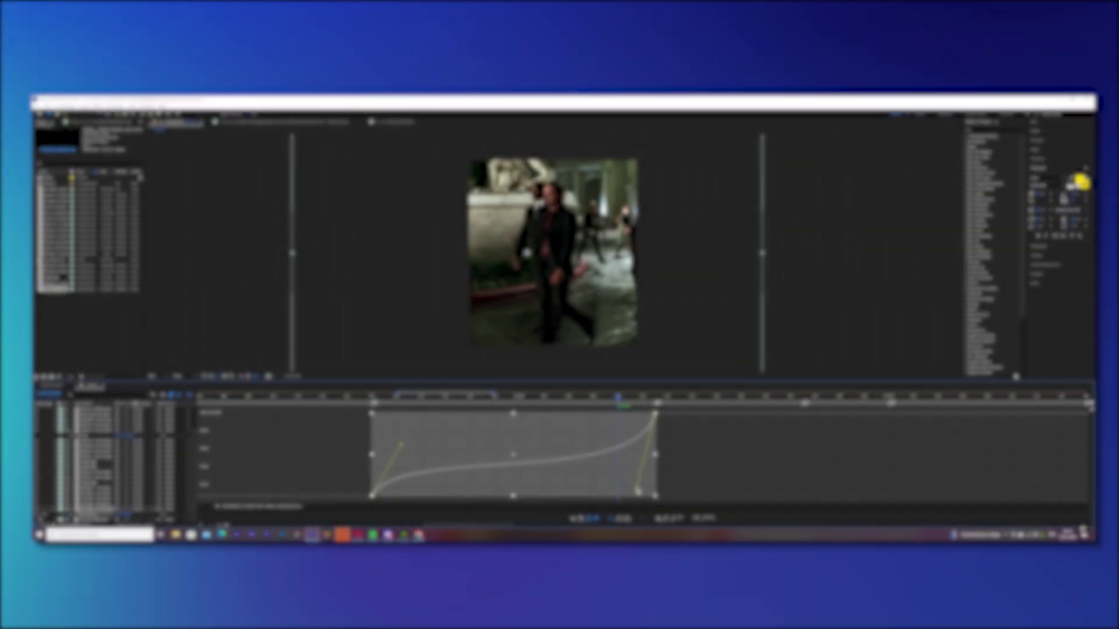
{"action": "key", "text": "space"}
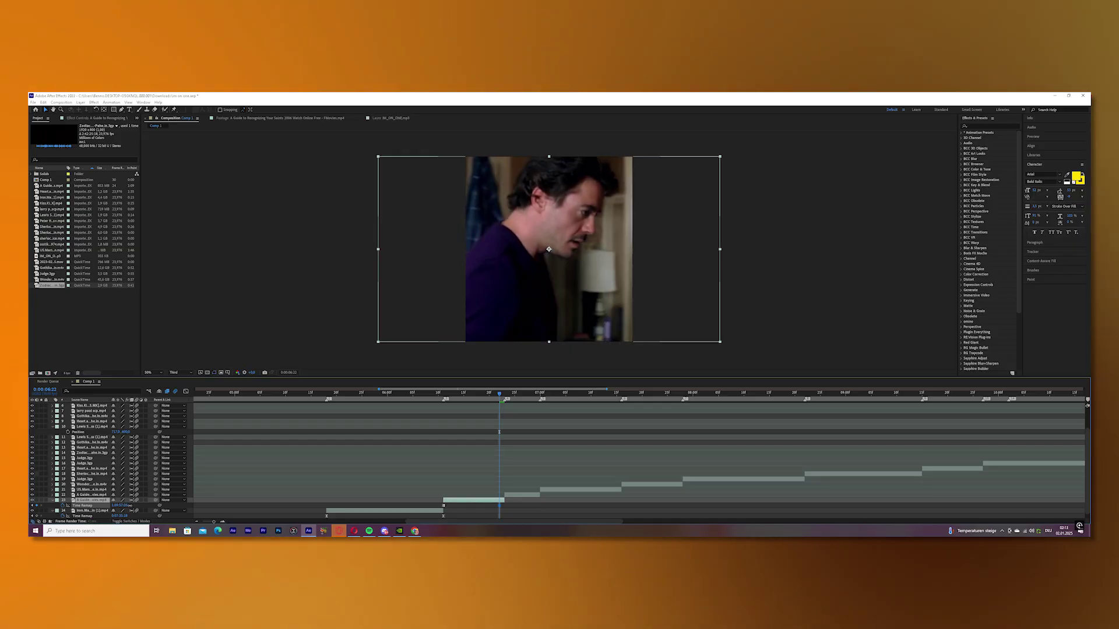
- Reveal the next clip's Time Remap curve and drag it into a steep-ended S-curve
{"action": "key", "text": "shift+F3"}
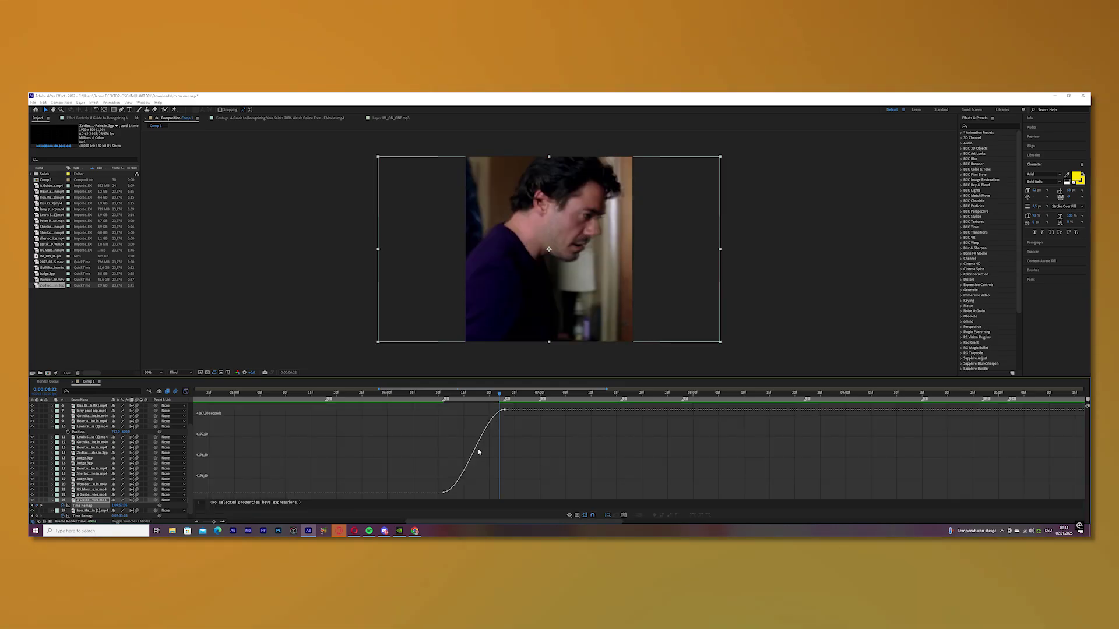
{"action": "key", "text": "="}
{"action": "key", "text": "="}
{"action": "left_click_drag", "start_coordinate": [531, 491], "coordinate": [489, 441]}
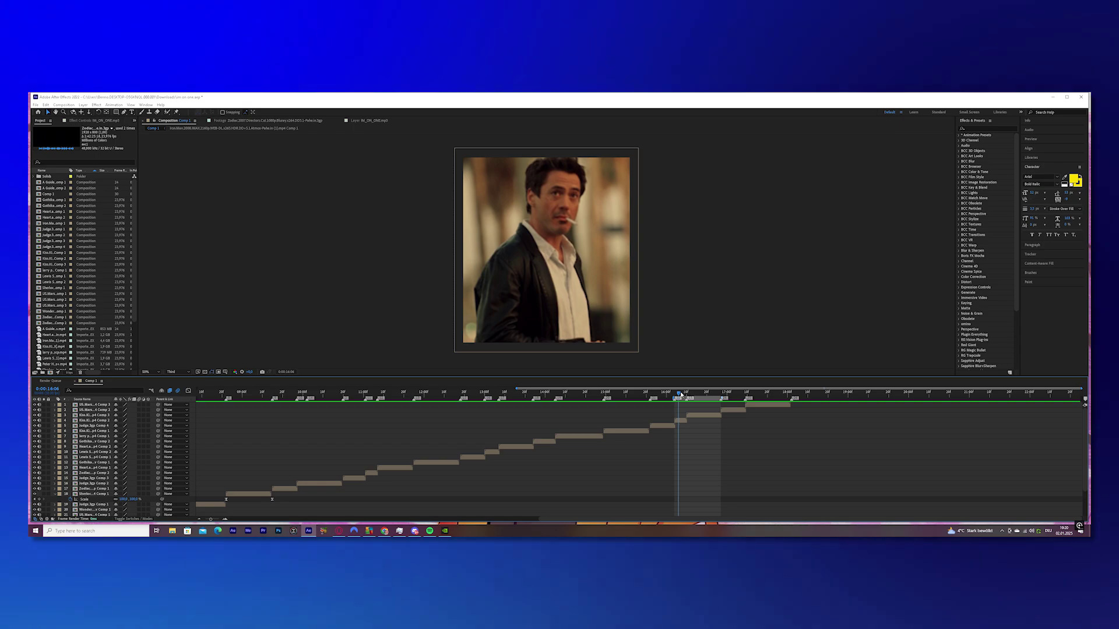
- Preview from 16:04 and add a new white solid layer
{"action": "left_click", "coordinate": [675, 395]}
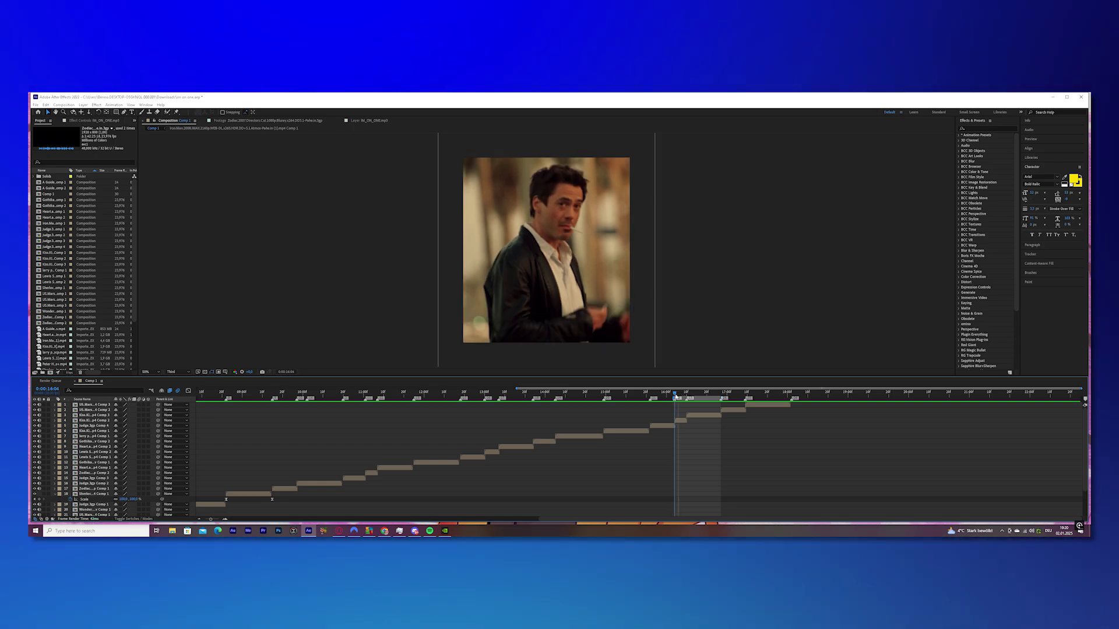
{"action": "key", "text": "space"}
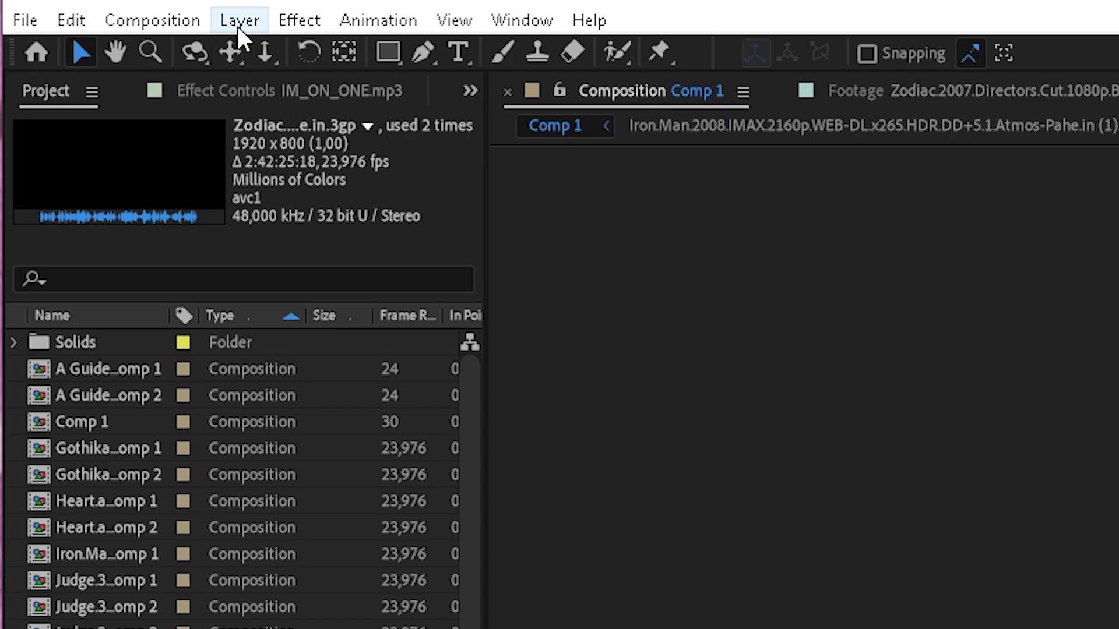
{"action": "left_click", "coordinate": [239, 22]}
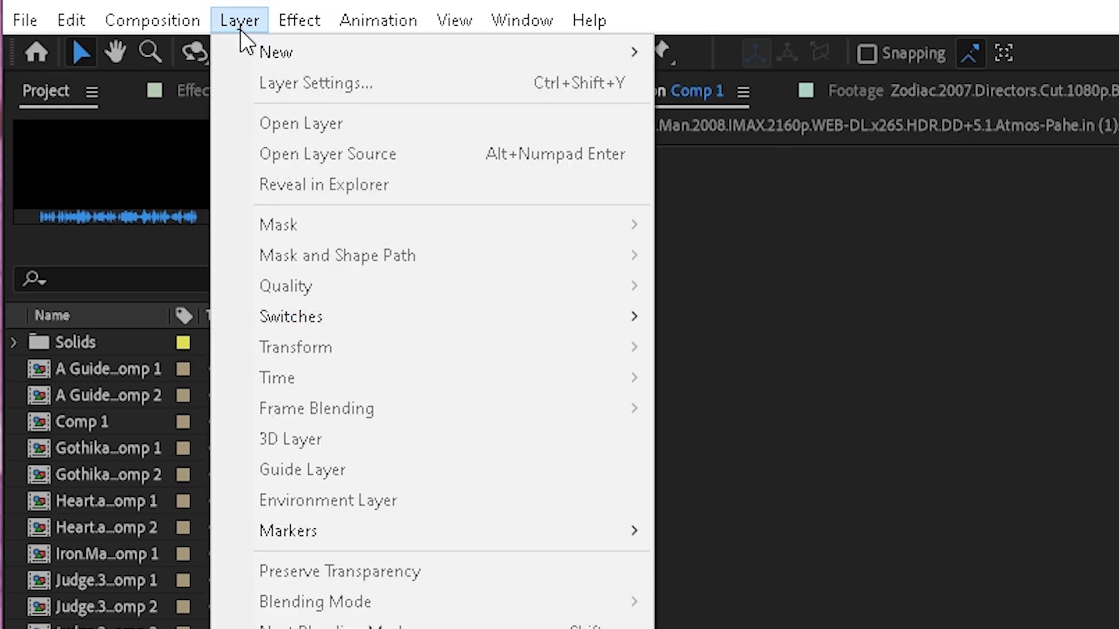
{"action": "mouse_move", "coordinate": [611, 41]}
{"action": "left_click", "coordinate": [737, 93]}
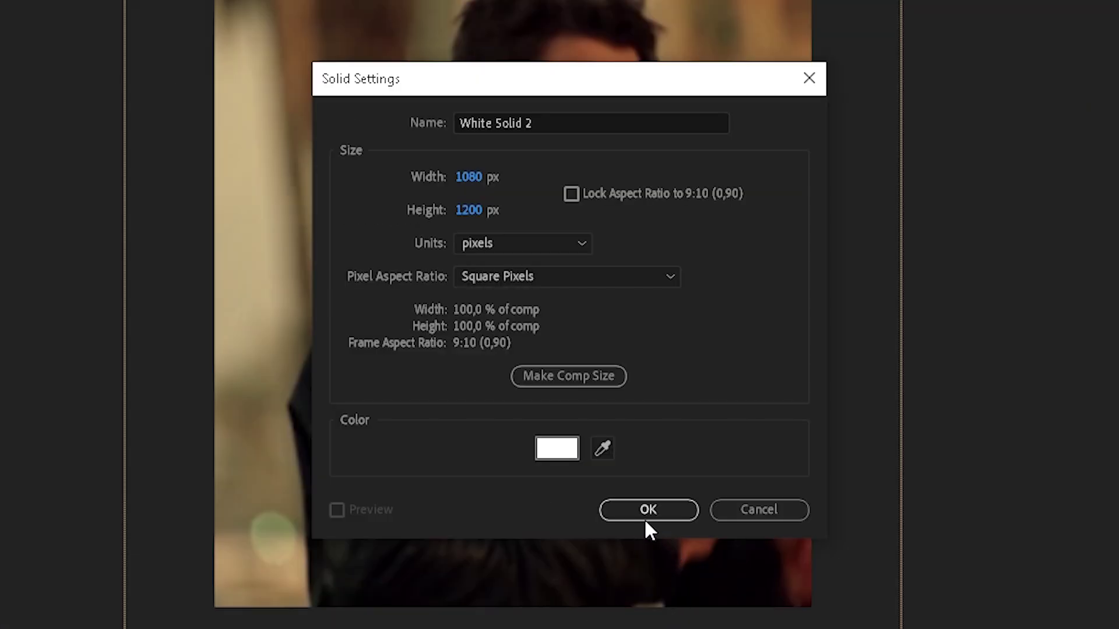
{"action": "left_click", "coordinate": [647, 516]}
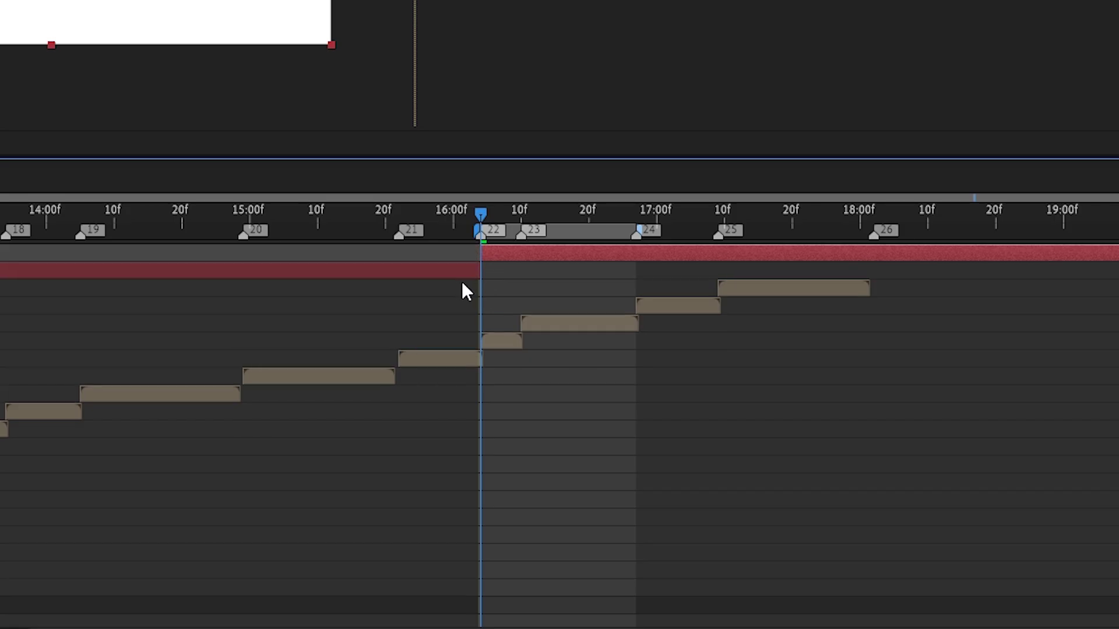
- Trim the white solid down to a single frame starting at 16:04
{"action": "key", "text": "Delete"}
{"action": "key", "text": "equal"}
{"action": "key", "text": "equal"}
{"action": "key", "text": "equal"}
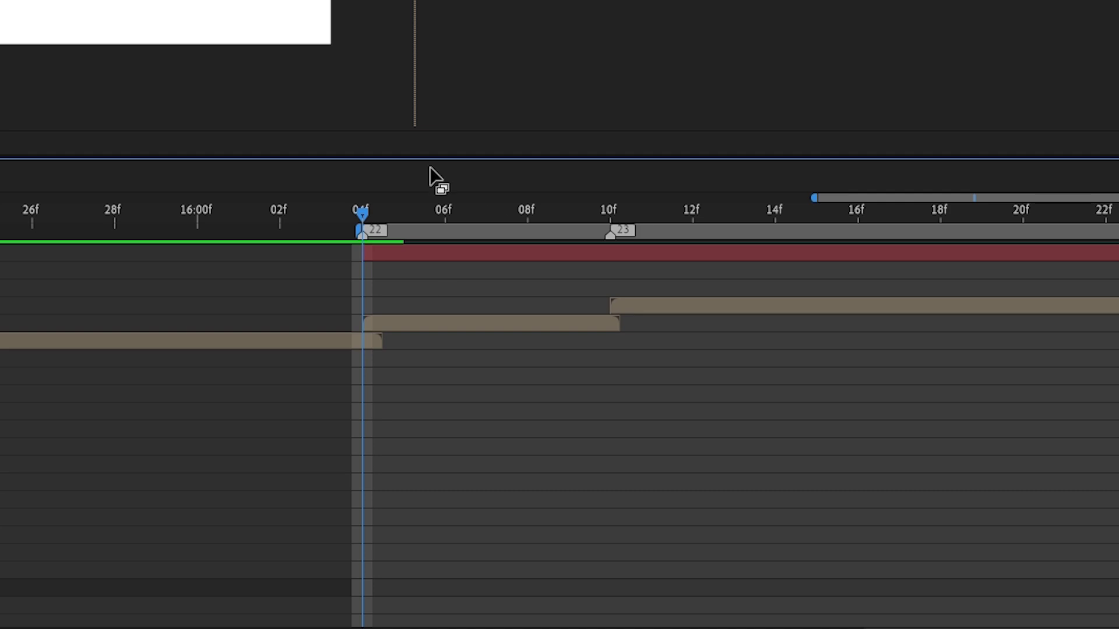
{"action": "key", "text": "Page_Down"}
{"action": "key", "text": "ctrl+shift+d"}
{"action": "key", "text": "Delete"}
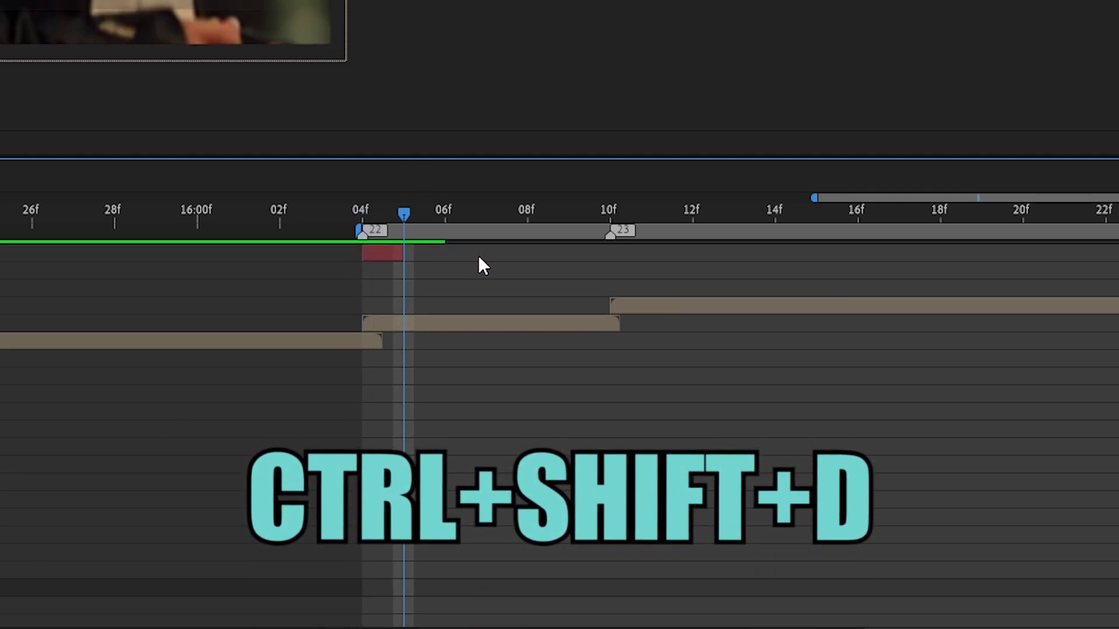
{"action": "key", "text": "Page_Up"}
- Duplicate the one-frame flash and shift the copy later to about 07f
{"action": "key", "text": "ctrl+d"}
{"action": "left_click_drag", "start_coordinate": [390, 256], "coordinate": [586, 290]}
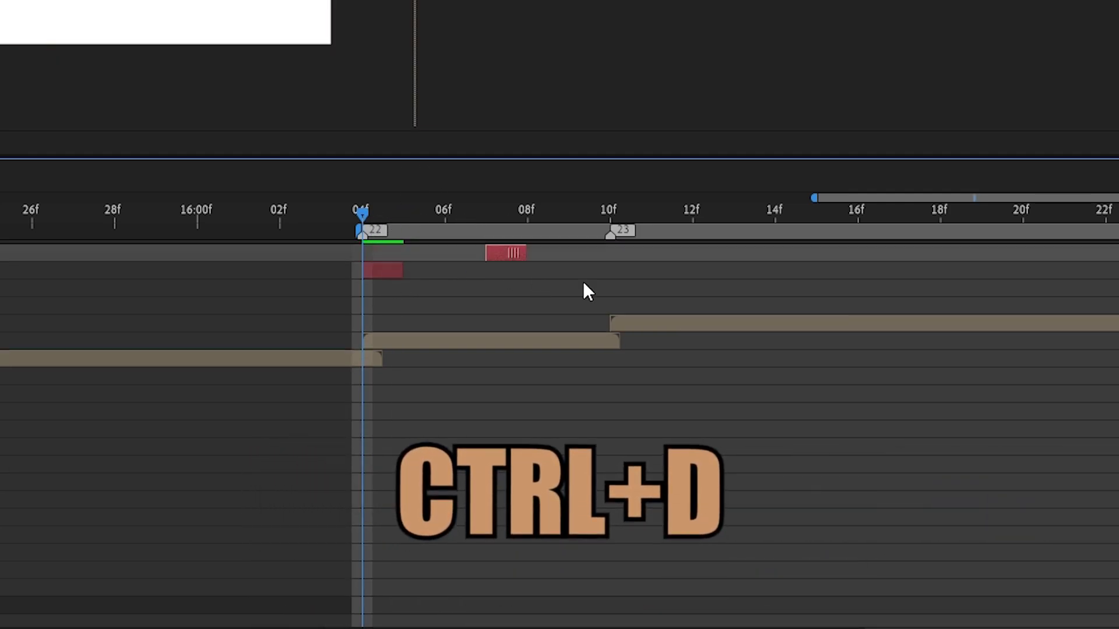
{"action": "key", "text": "minus"}
{"action": "key", "text": "minus"}
{"action": "key", "text": "minus"}
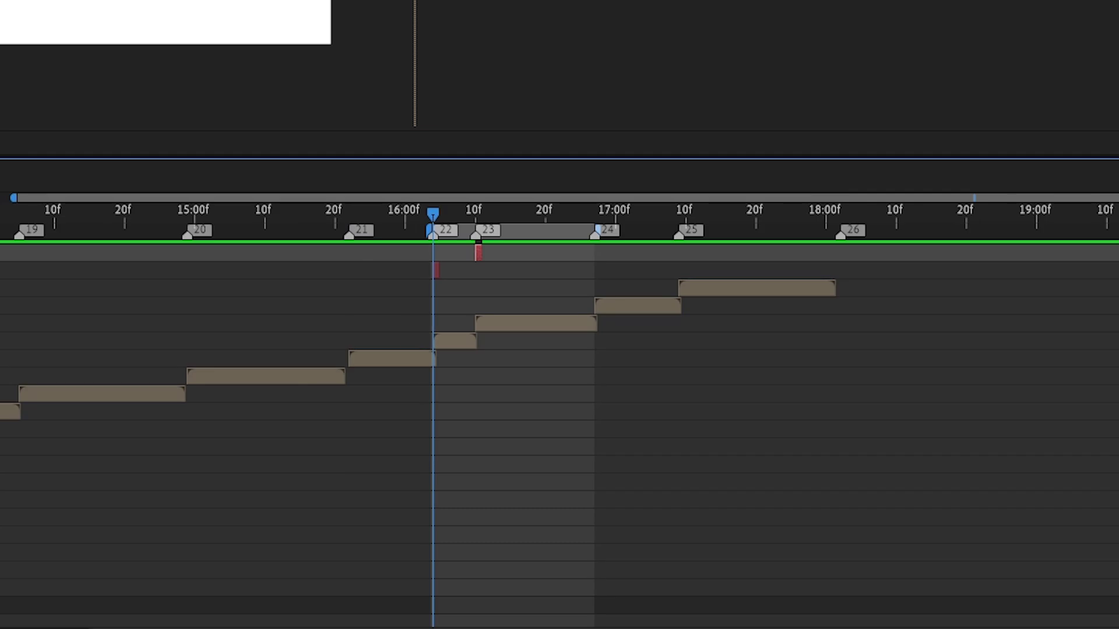
{"action": "left_click_drag", "start_coordinate": [740, 224], "coordinate": [690, 226]}
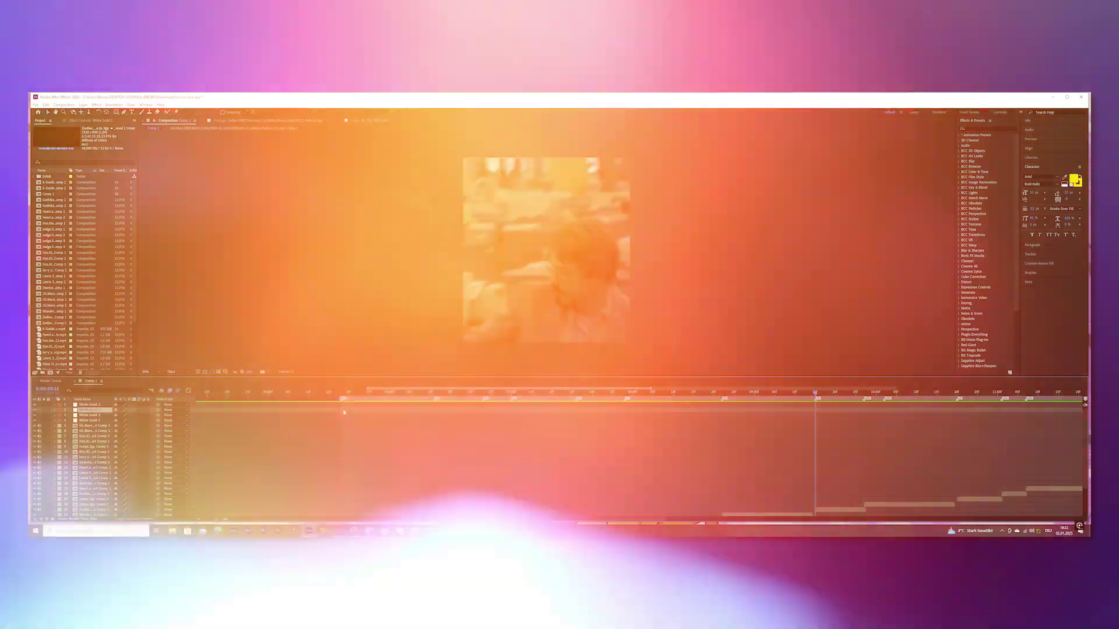
- Add two more white flash copies, each nudged slightly later, and preview the staggered flashes
{"action": "key", "text": "ctrl+d"}
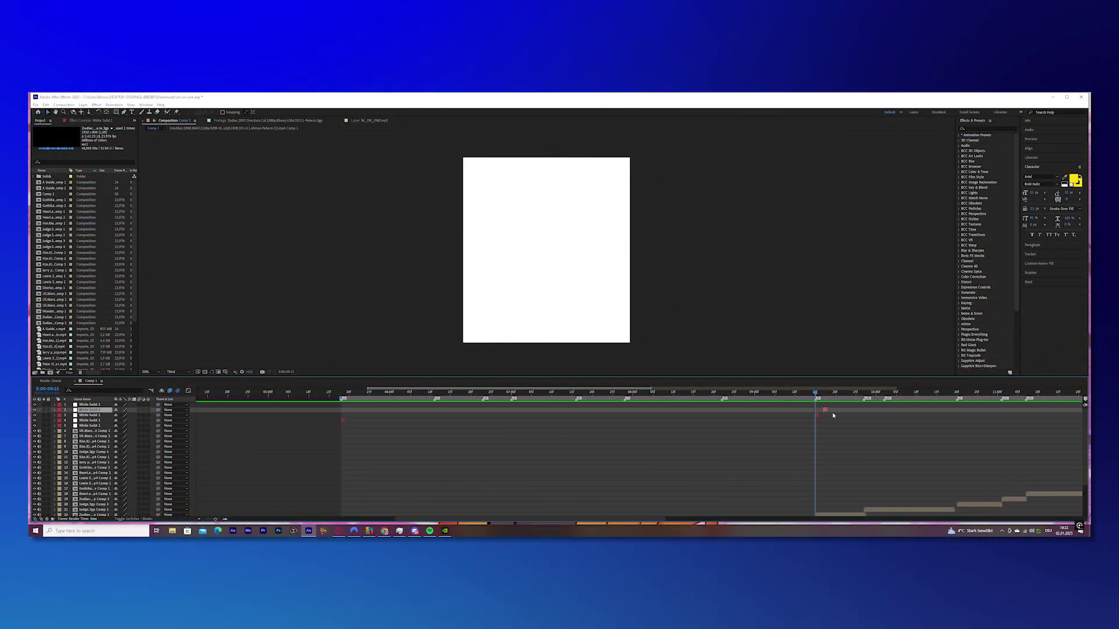
{"action": "left_click_drag", "start_coordinate": [832, 411], "coordinate": [873, 411]}
{"action": "key", "text": "space"}
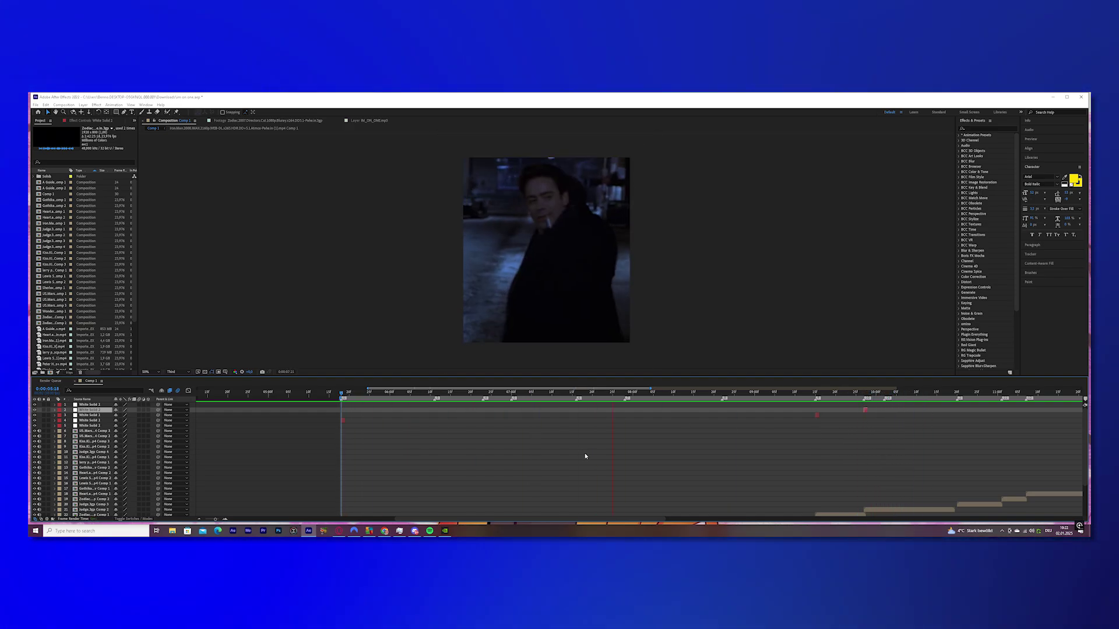
{"action": "key", "text": "space"}
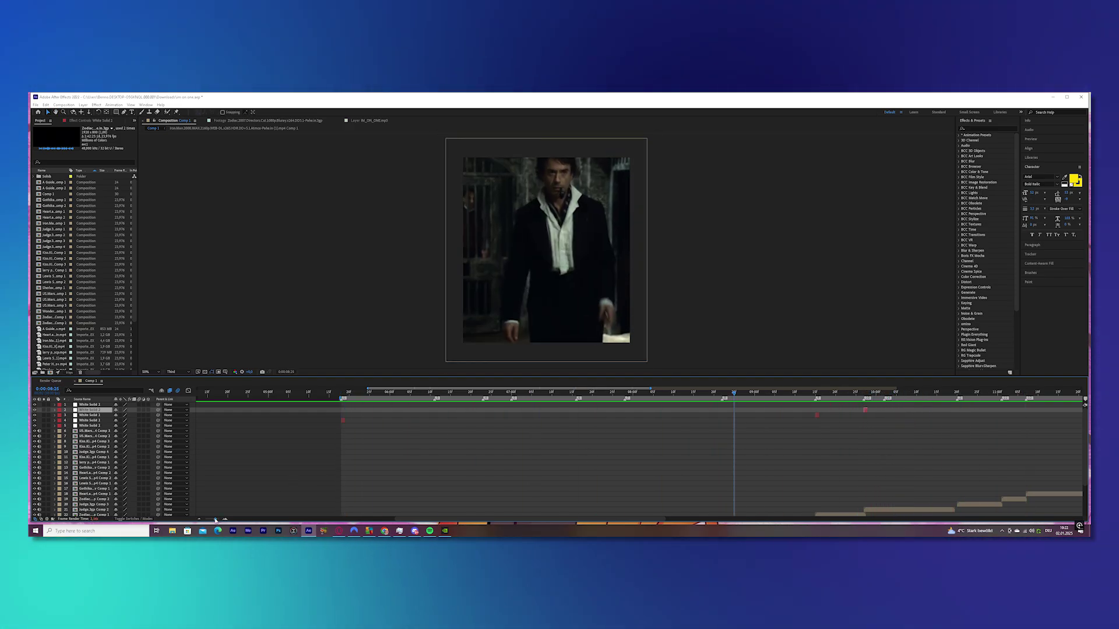
{"action": "key", "text": "minus"}
{"action": "key", "text": "minus"}
{"action": "key", "text": "minus"}
{"action": "key", "text": "space"}
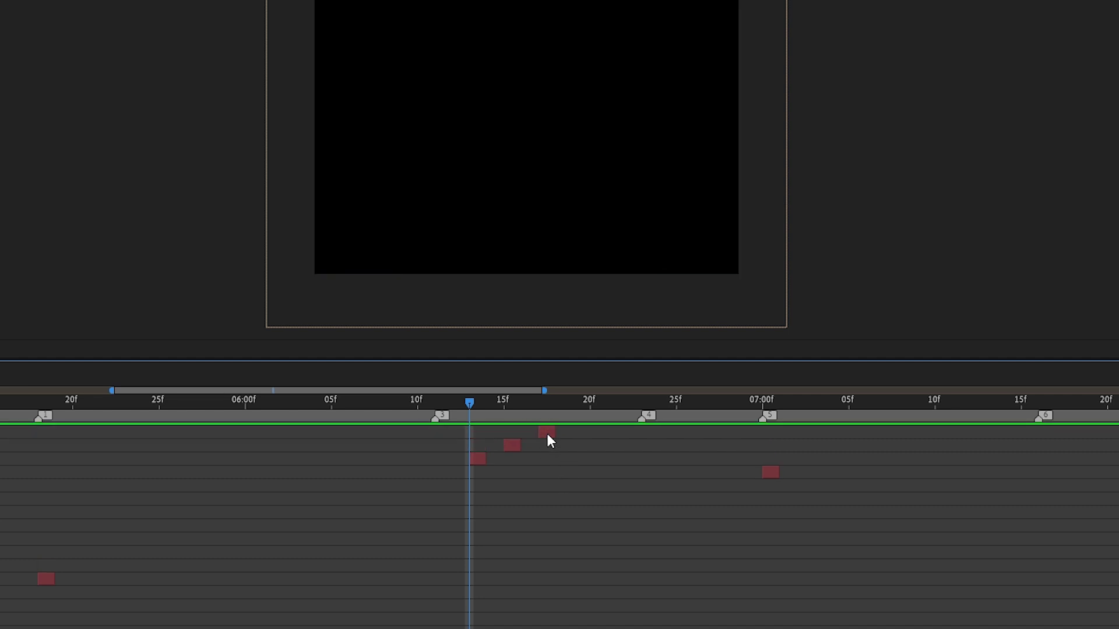
{"action": "key", "text": "ctrl+d"}
{"action": "left_click_drag", "start_coordinate": [547, 434], "coordinate": [562, 437]}
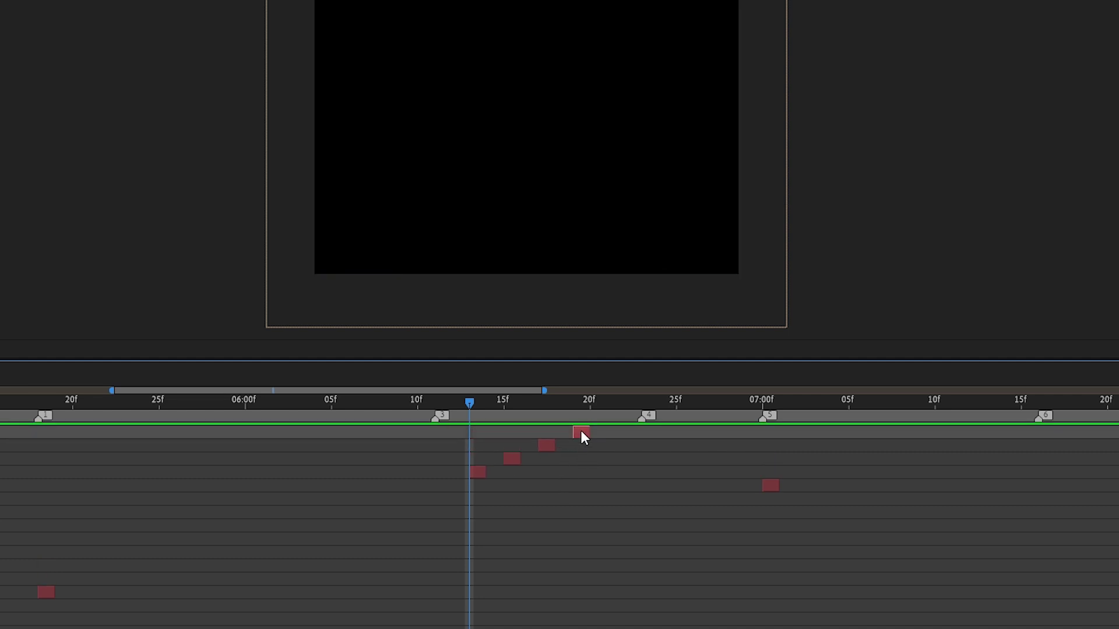
{"action": "key", "text": "space"}
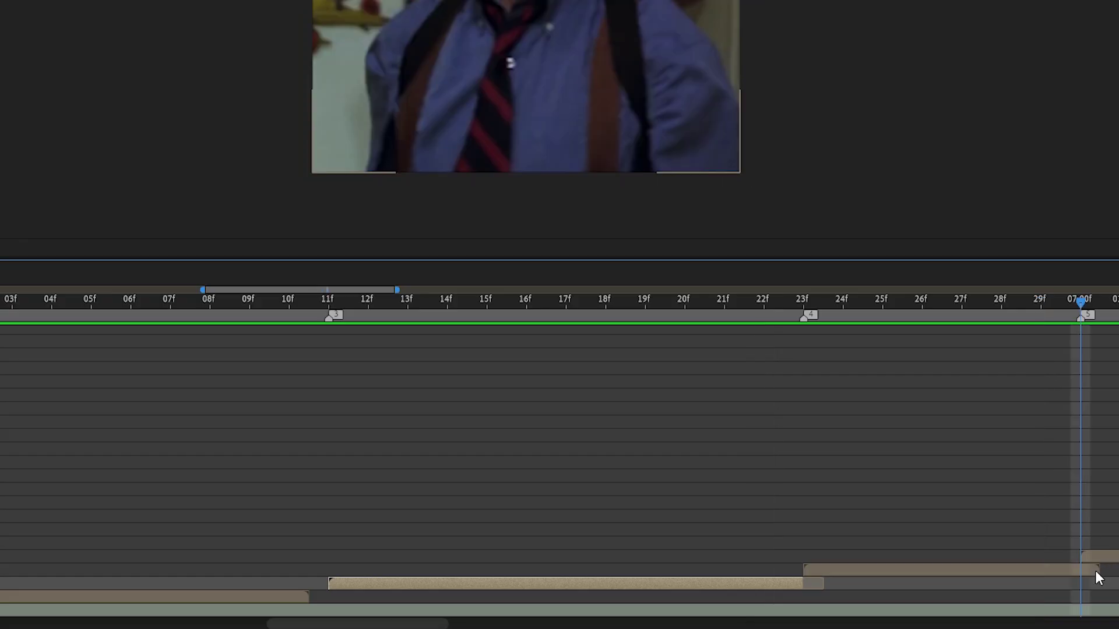
- Split the clip at frame 22, undoing an accidental extra split at 23
{"action": "left_click", "coordinate": [762, 300]}
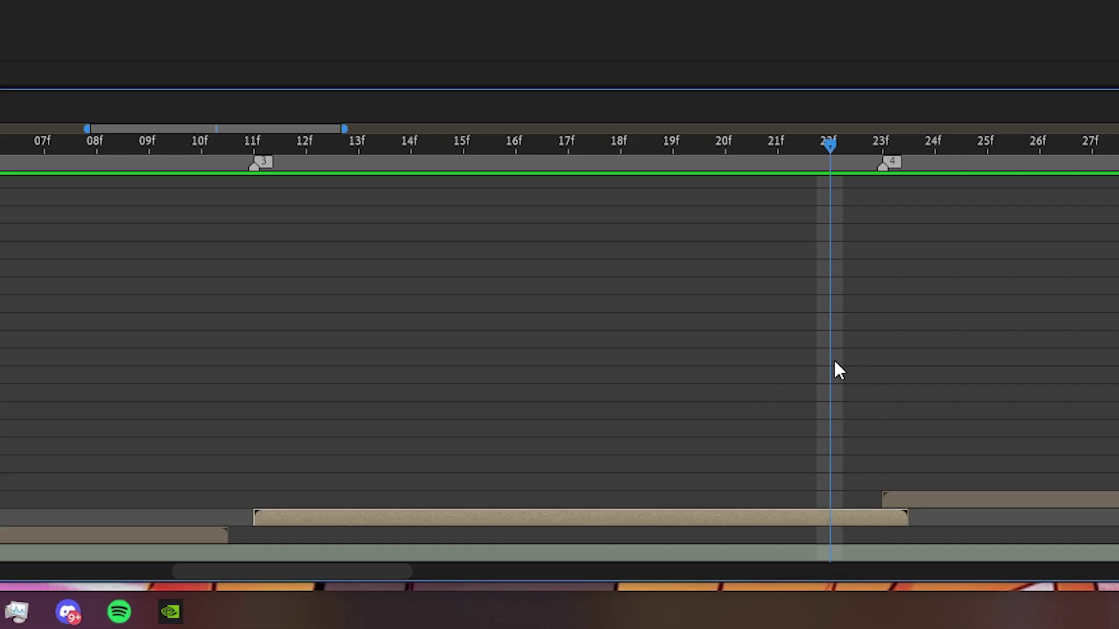
{"action": "key", "text": "ctrl+shift+d"}
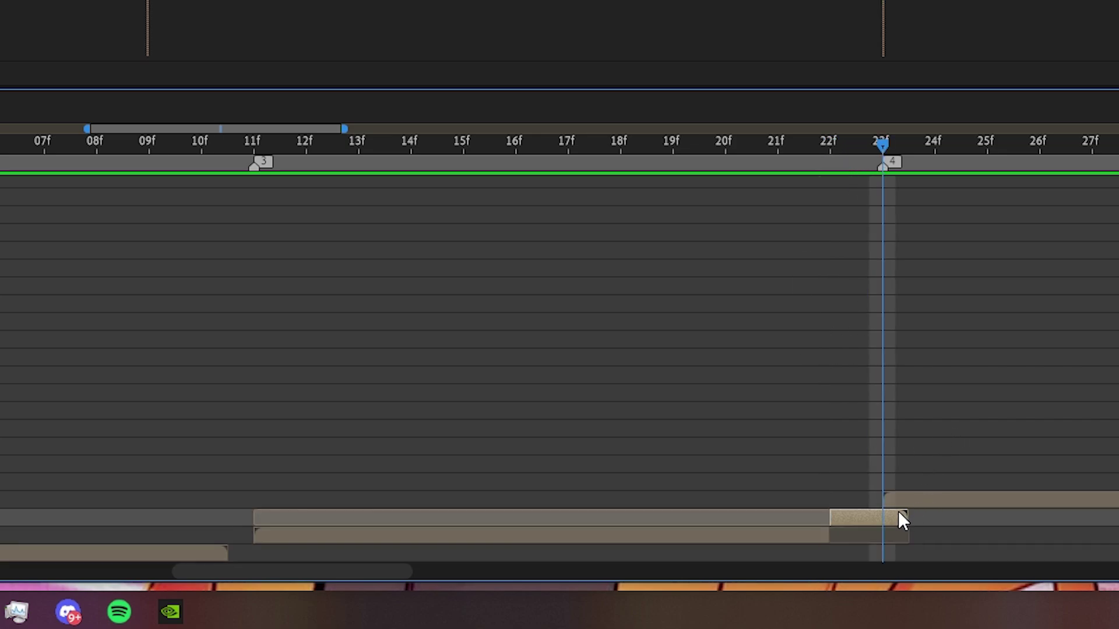
{"action": "key", "text": "ctrl+shift+d"}
{"action": "key", "text": "ctrl+z"}
{"action": "key", "text": "Page_Up"}
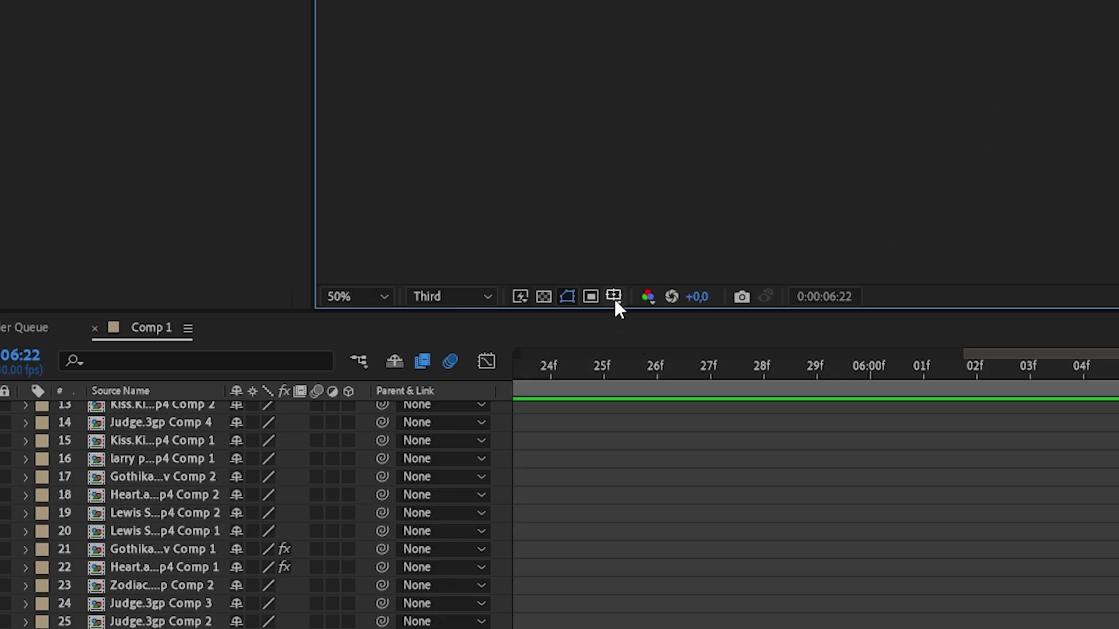
- Turn on the proportional grid and draw a closed four-sided Pen mask on the new piece
{"action": "left_click", "coordinate": [614, 300]}
{"action": "left_click", "coordinate": [733, 345]}
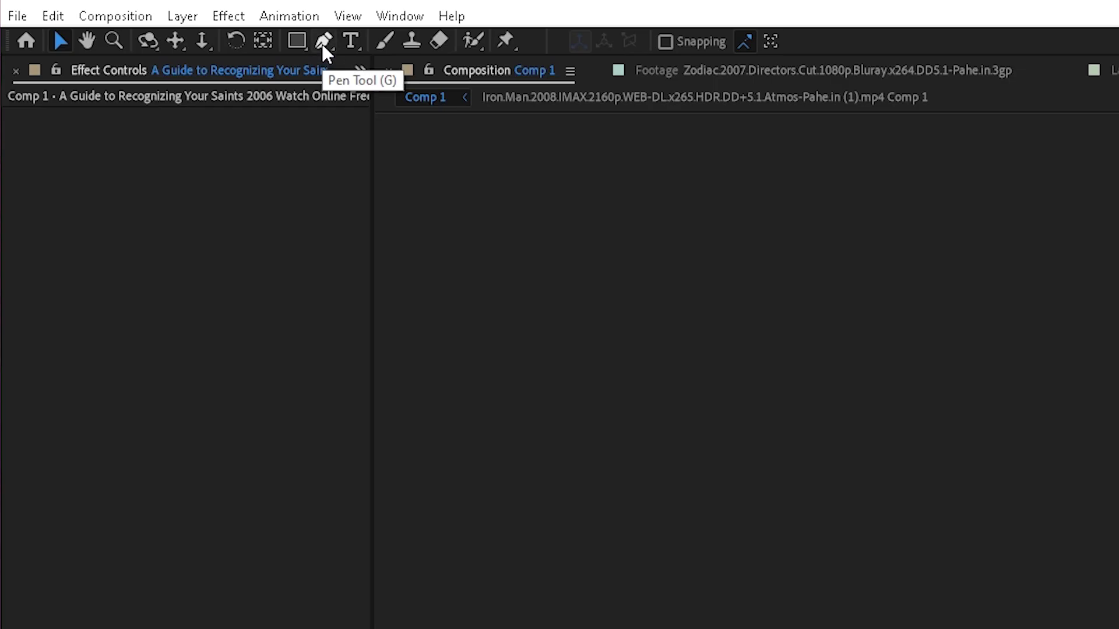
{"action": "left_click", "coordinate": [322, 41]}
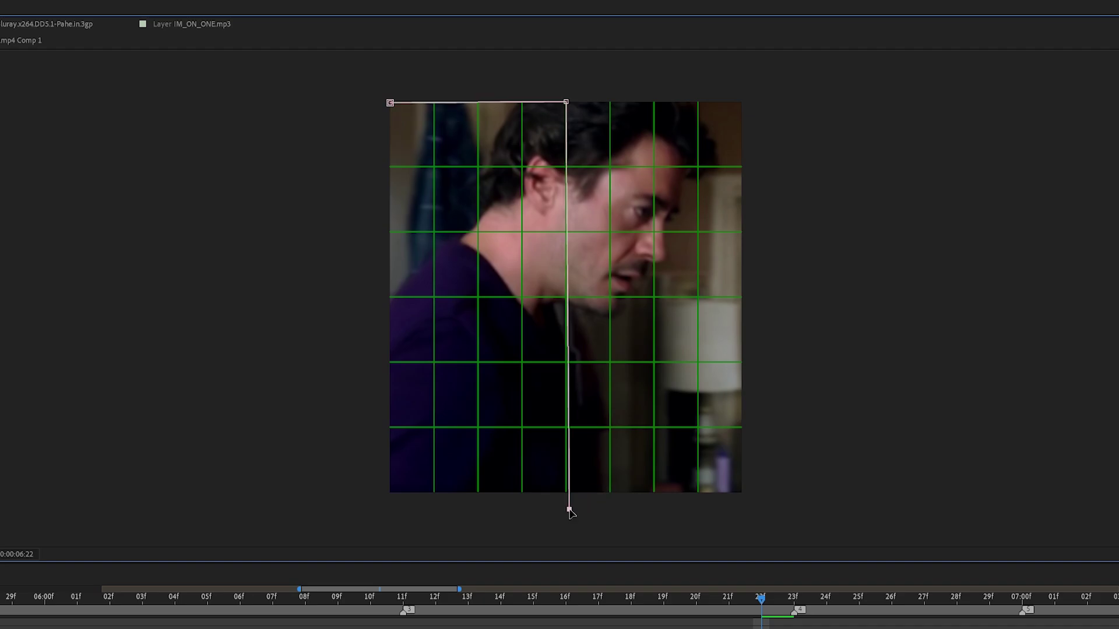
{"action": "left_click", "coordinate": [390, 103]}
{"action": "key", "text": "Page_Down"}
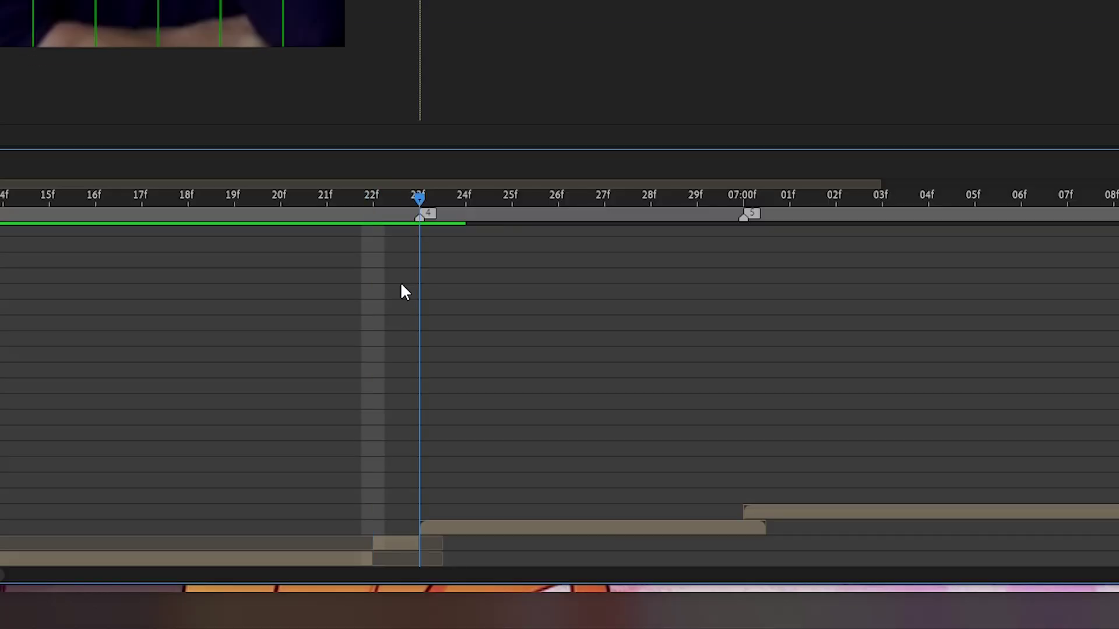
- Split the next clip at frame 24 and mask it with a tilted four-point Pen shape
{"action": "left_click", "coordinate": [493, 526]}
{"action": "left_click", "coordinate": [469, 199]}
{"action": "key", "text": "ctrl+shift+d"}
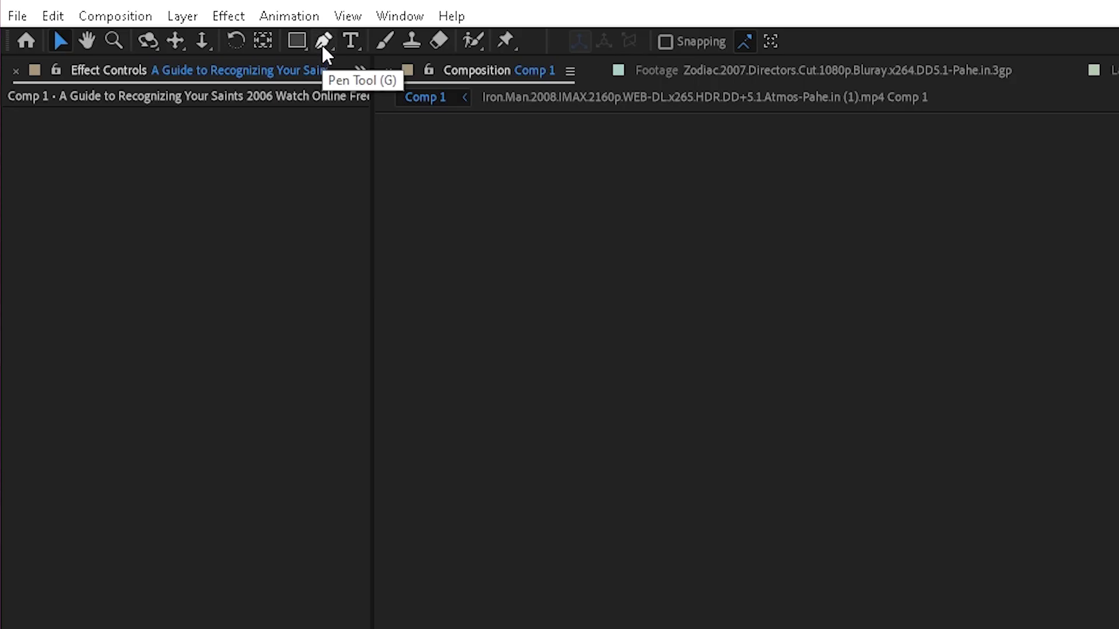
{"action": "left_click", "coordinate": [323, 42]}
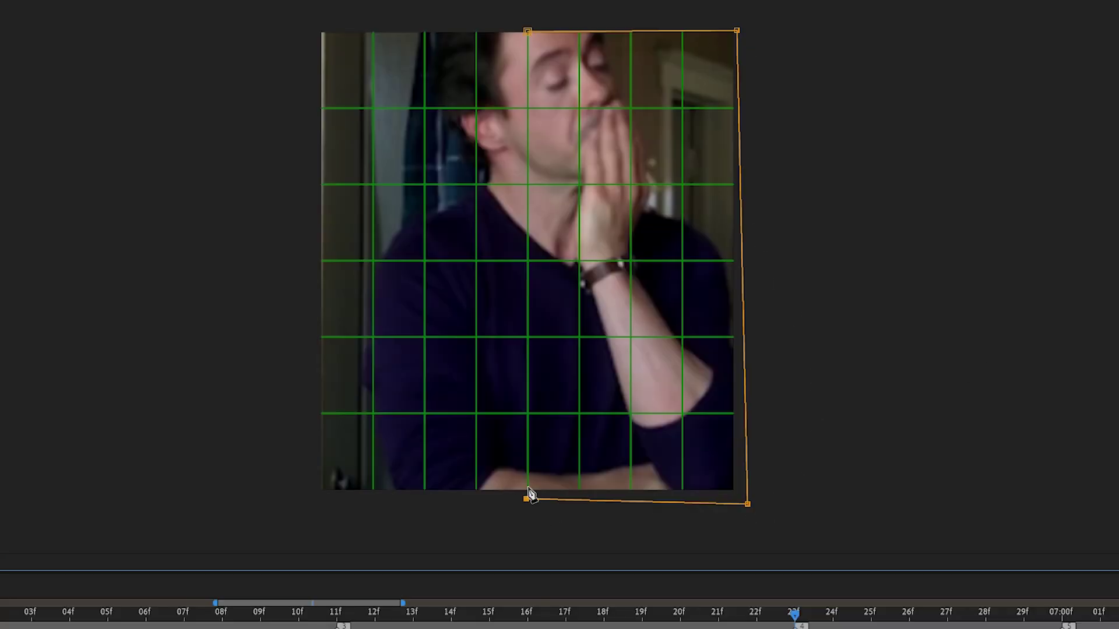
{"action": "left_click", "coordinate": [527, 31]}
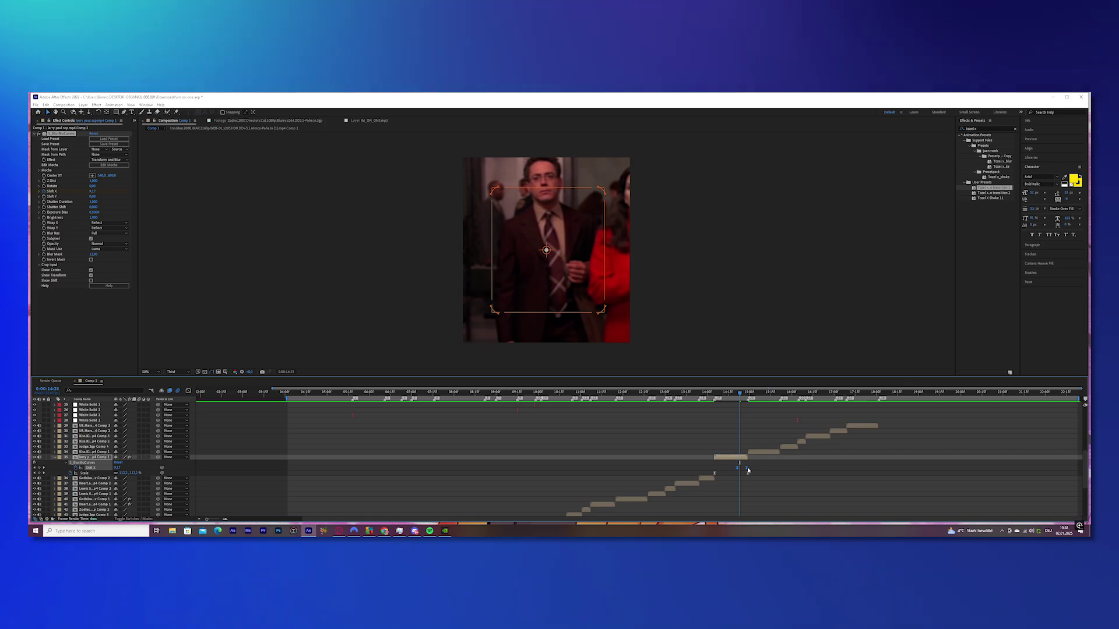
- Jump to 0:00:14:29 and keyframe Scale so the word FELLAS pops in
{"action": "scroll", "coordinate": [742, 467], "scroll_direction": "up", "scroll_amount": 3}
{"action": "key", "text": "k"}
{"action": "left_click", "coordinate": [664, 452]}
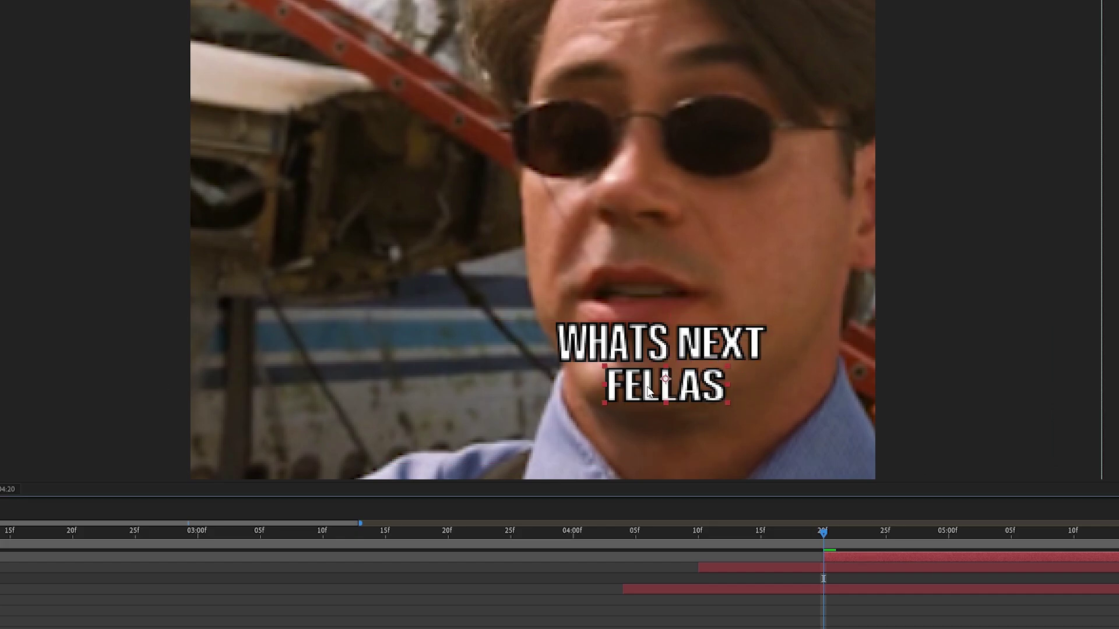
{"action": "key", "text": "s"}
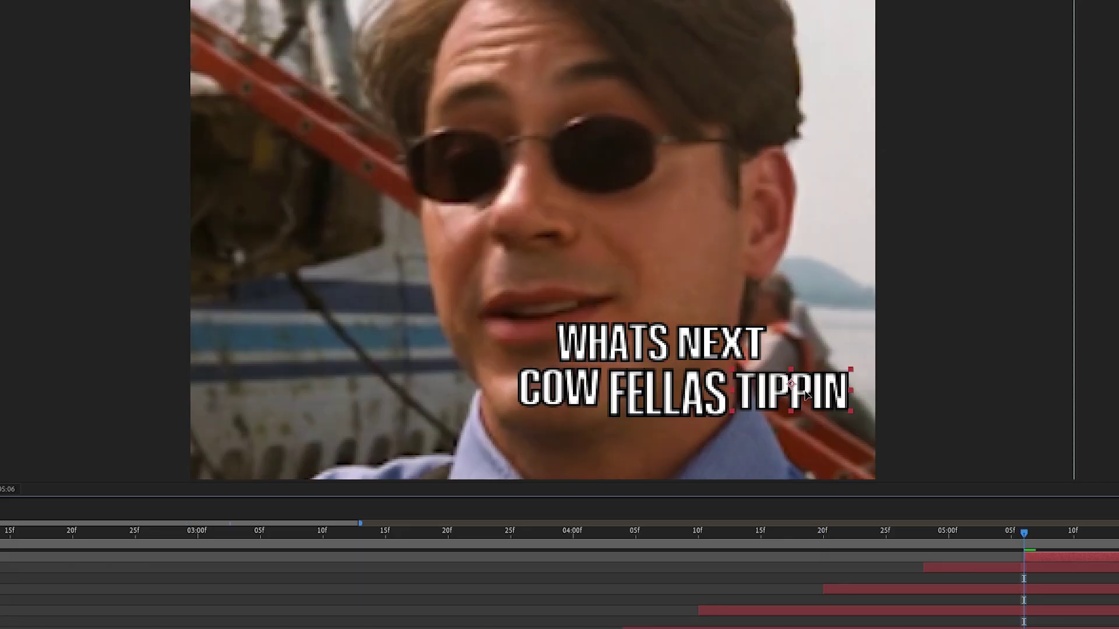
- Add a white solid, shrink it to a small bar, and move to the WHATS NEXT frame
{"action": "left_click", "coordinate": [178, 12]}
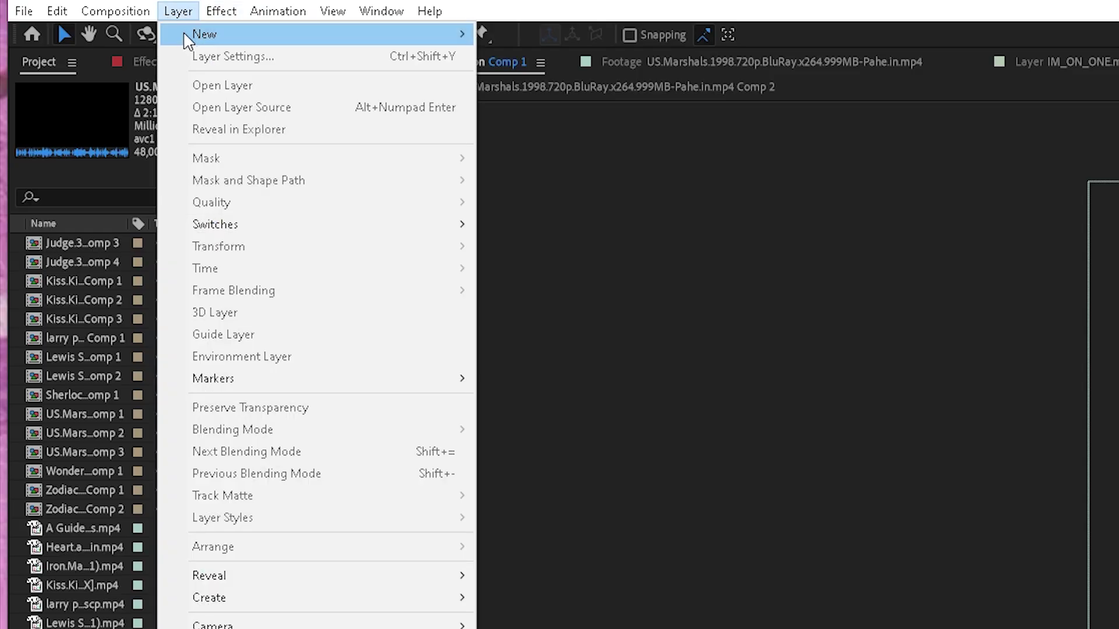
{"action": "mouse_move", "coordinate": [192, 35]}
{"action": "left_click", "coordinate": [519, 55]}
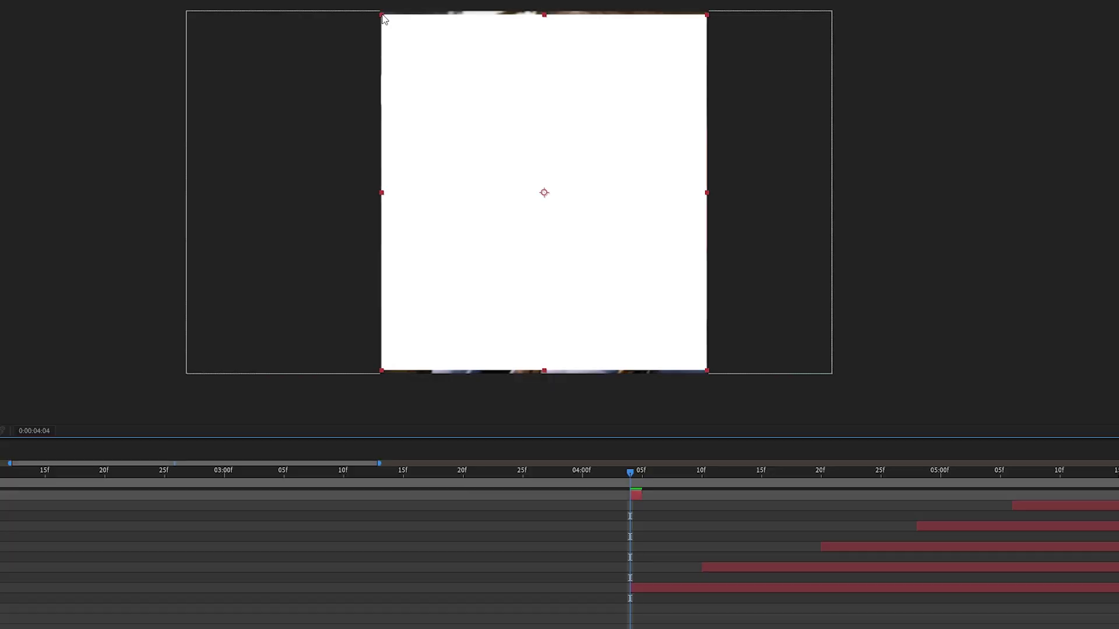
{"action": "left_click_drag", "start_coordinate": [380, 13], "coordinate": [496, 169]}
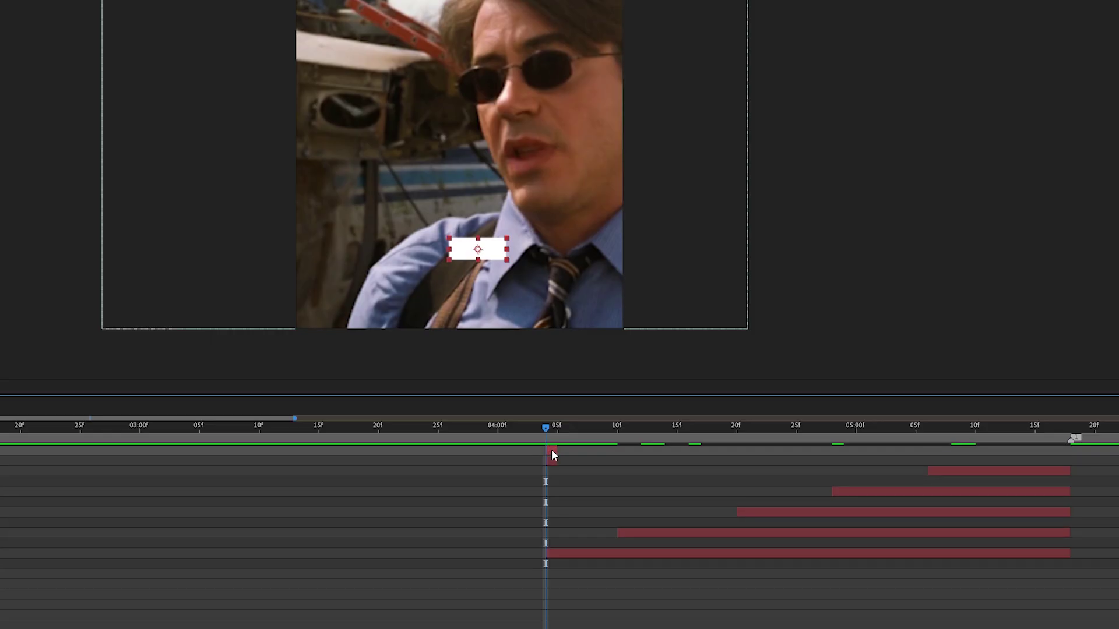
{"action": "left_click", "coordinate": [617, 442]}
{"action": "left_click", "coordinate": [616, 436]}
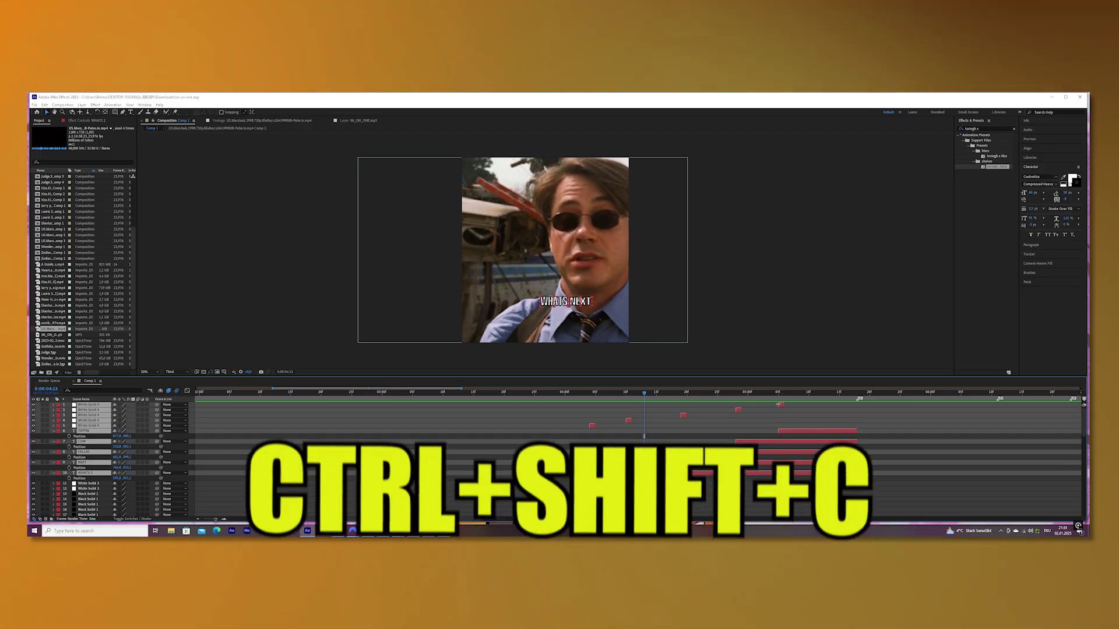
- Pre-compose the caption layers into Pre-comp 1, make it 3D, and rotate it slightly on Y
{"action": "key", "text": "ctrl+shift+c"}
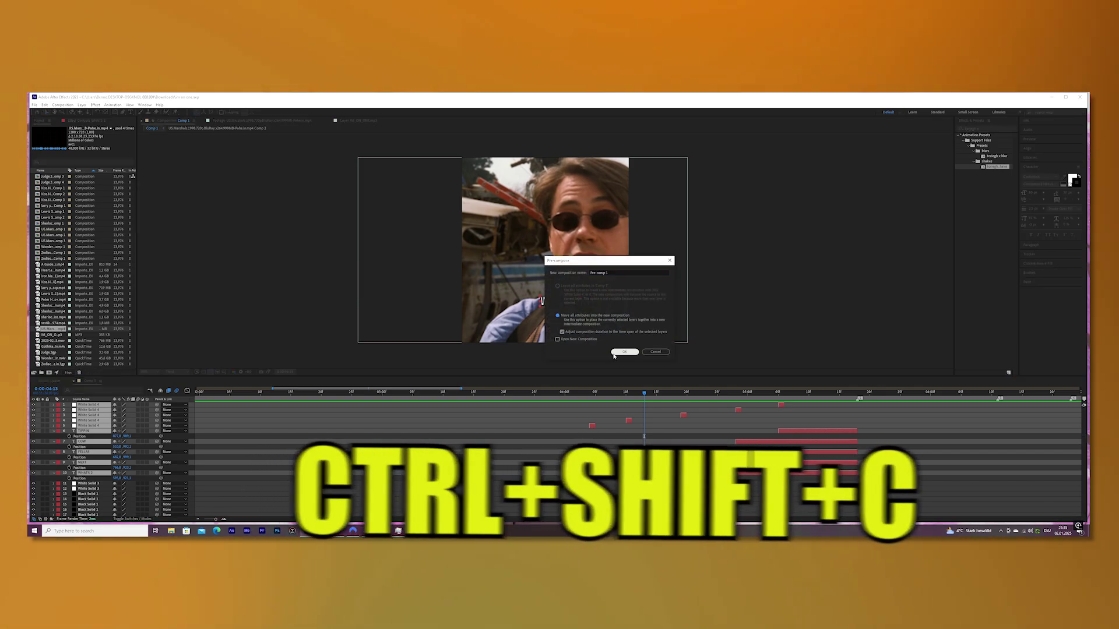
{"action": "left_click", "coordinate": [617, 352]}
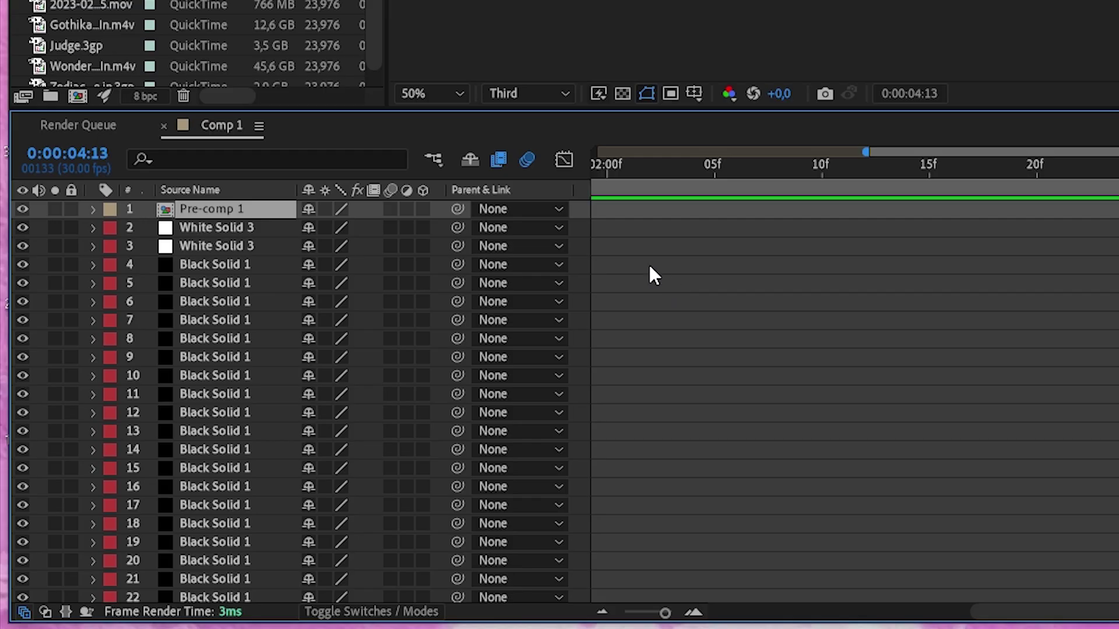
{"action": "left_click", "coordinate": [424, 208]}
{"action": "left_click", "coordinate": [93, 209]}
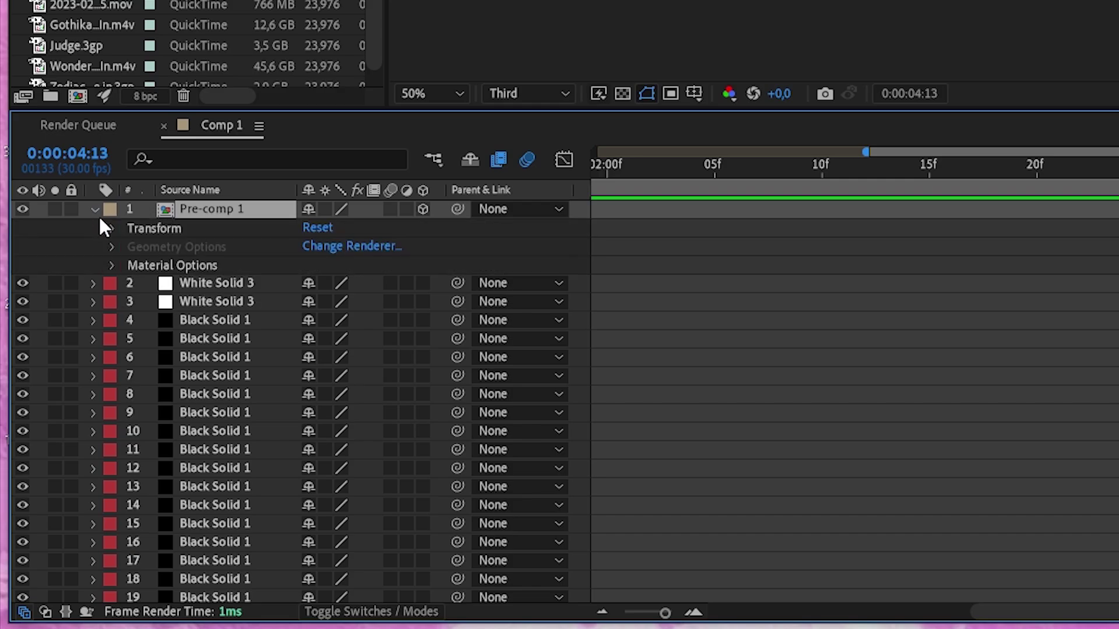
{"action": "left_click", "coordinate": [107, 229]}
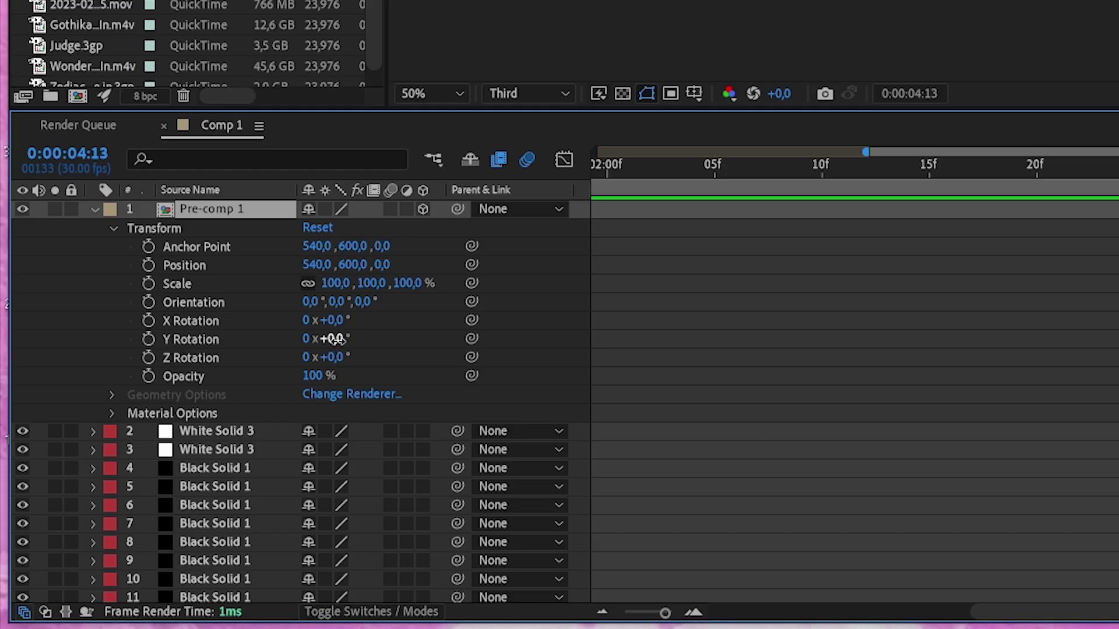
{"action": "left_click_drag", "start_coordinate": [332, 339], "coordinate": [349, 339]}
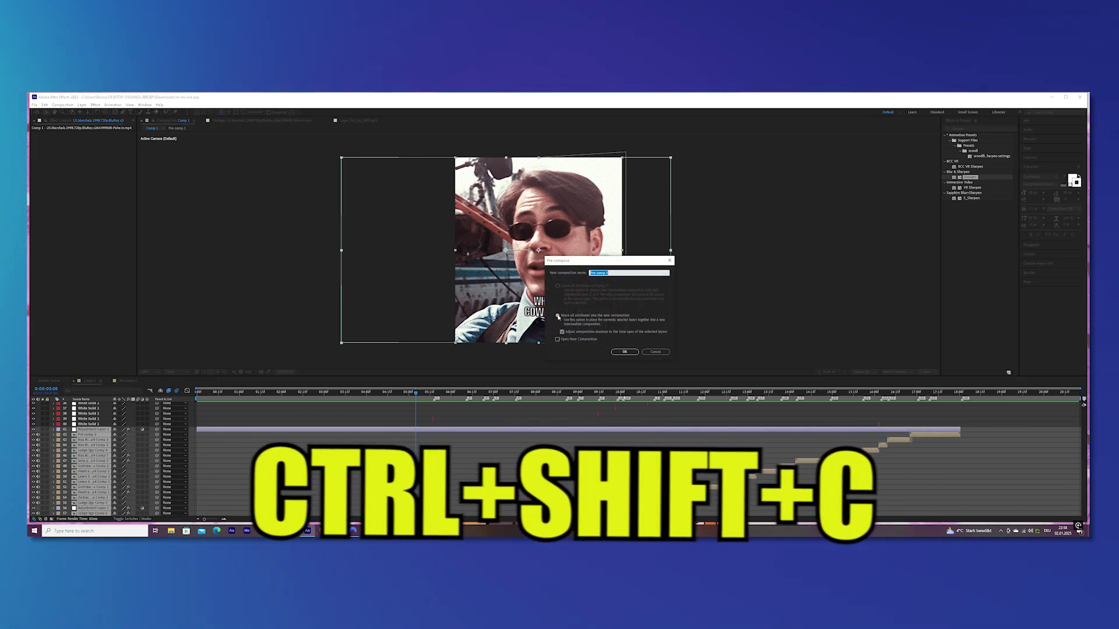
- Confirm the Pre-comp 3 nesting, then apply S_Flicker to it with Amplitude 0,13
{"action": "key", "text": "Return"}
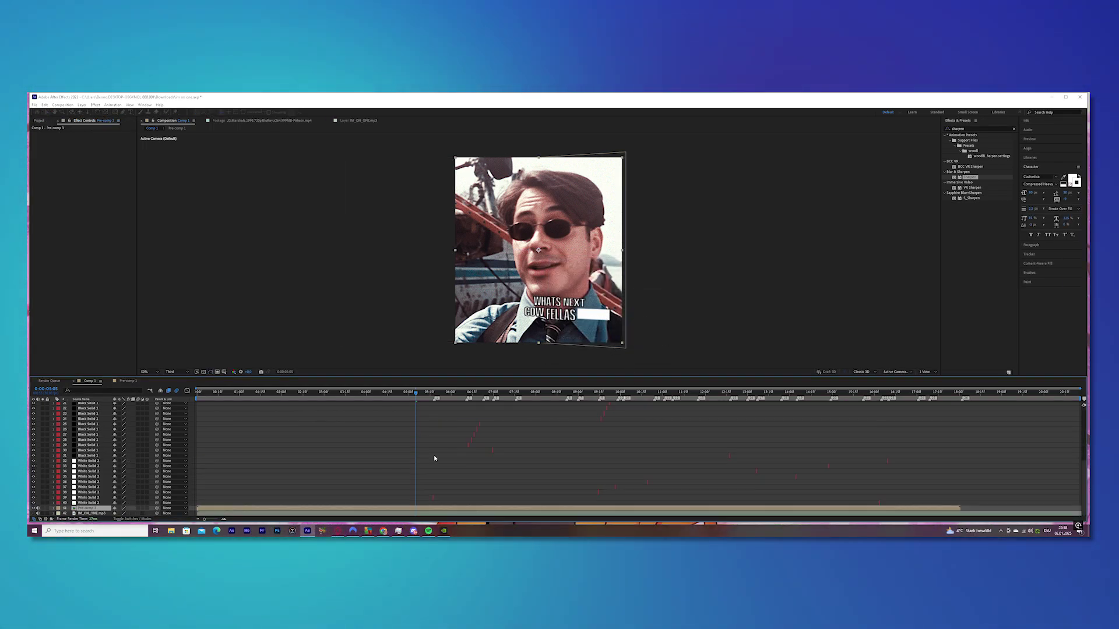
{"action": "left_click", "coordinate": [948, 128]}
{"action": "type", "text": "s_flicke"}
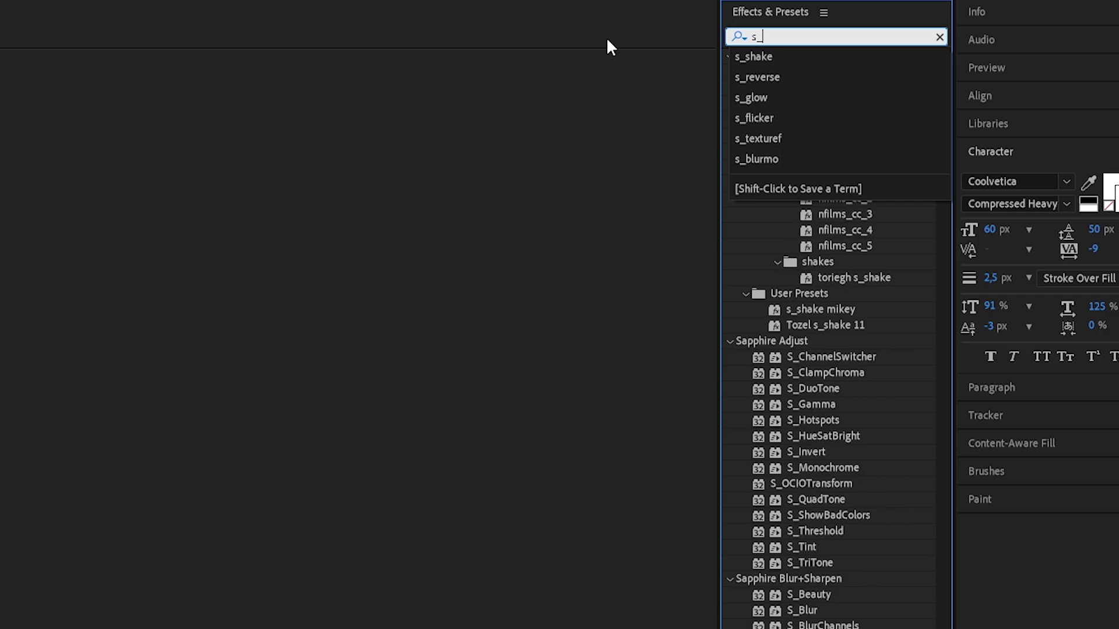
{"action": "type", "text": "r"}
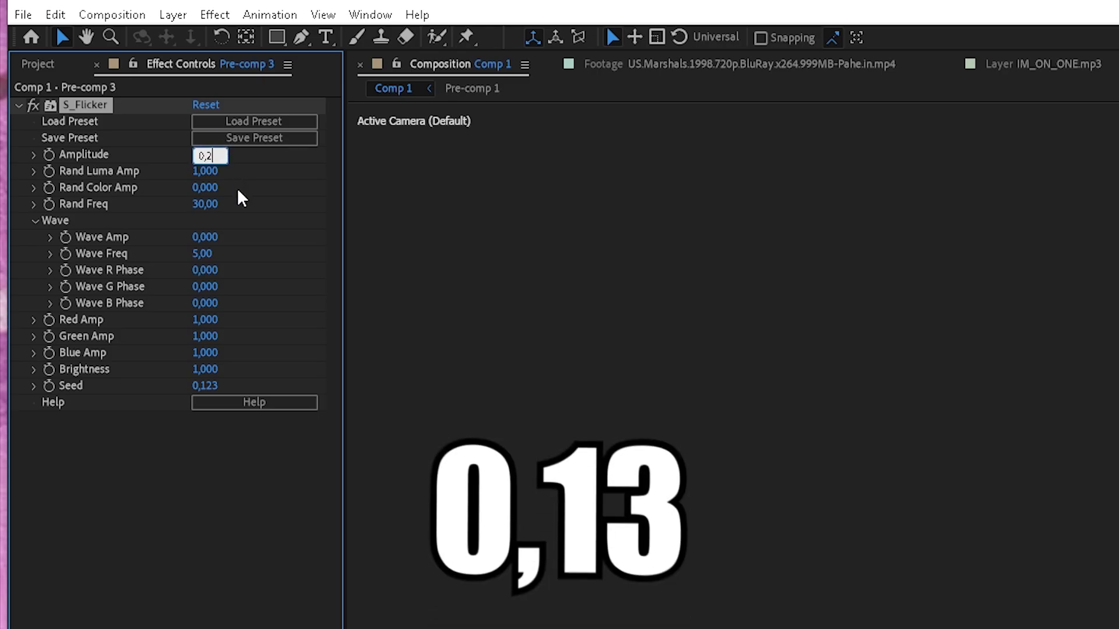
{"action": "type", "text": "0,13"}
{"action": "key", "text": "Return"}
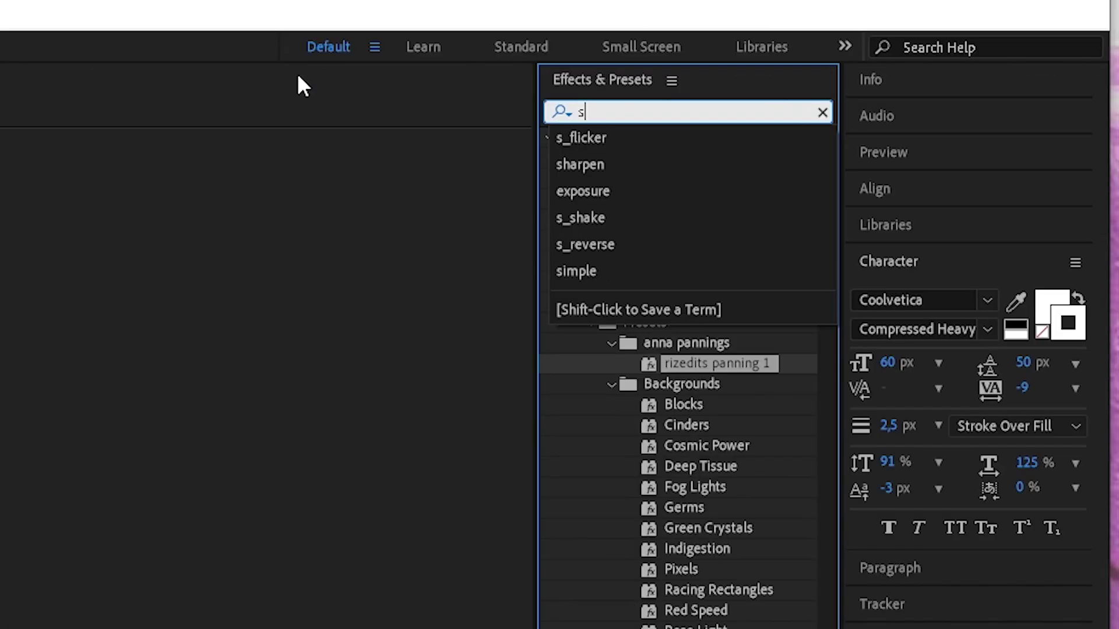
- Apply S_Shake to Pre-comp 3 with Amplitude 0,1 and Frequency 2
{"action": "type", "text": "_sh"}
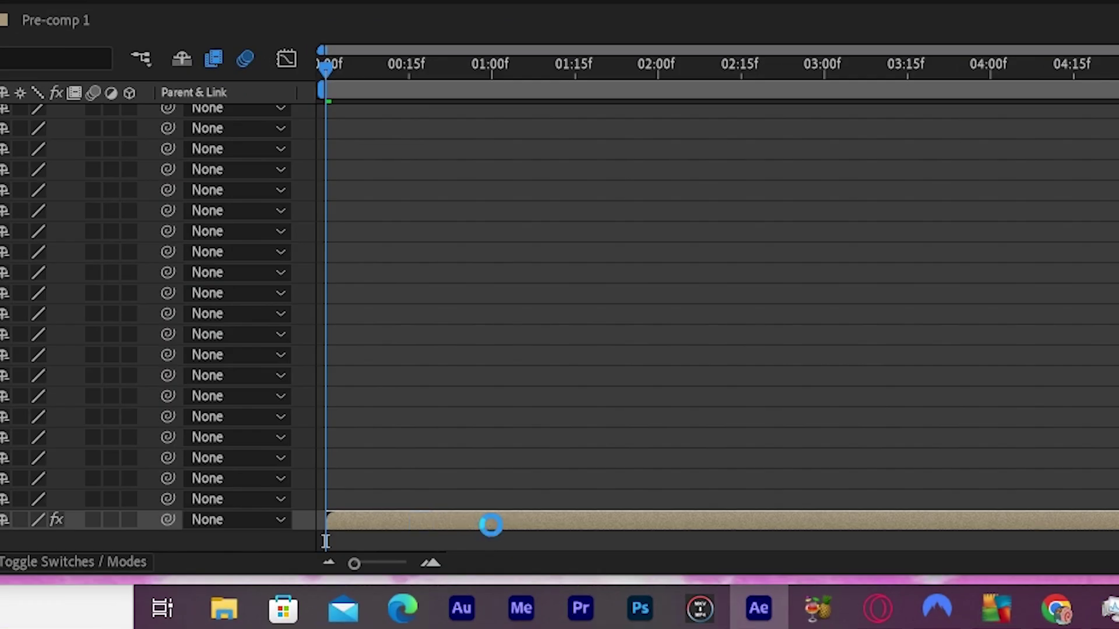
{"action": "left_click", "coordinate": [201, 186]}
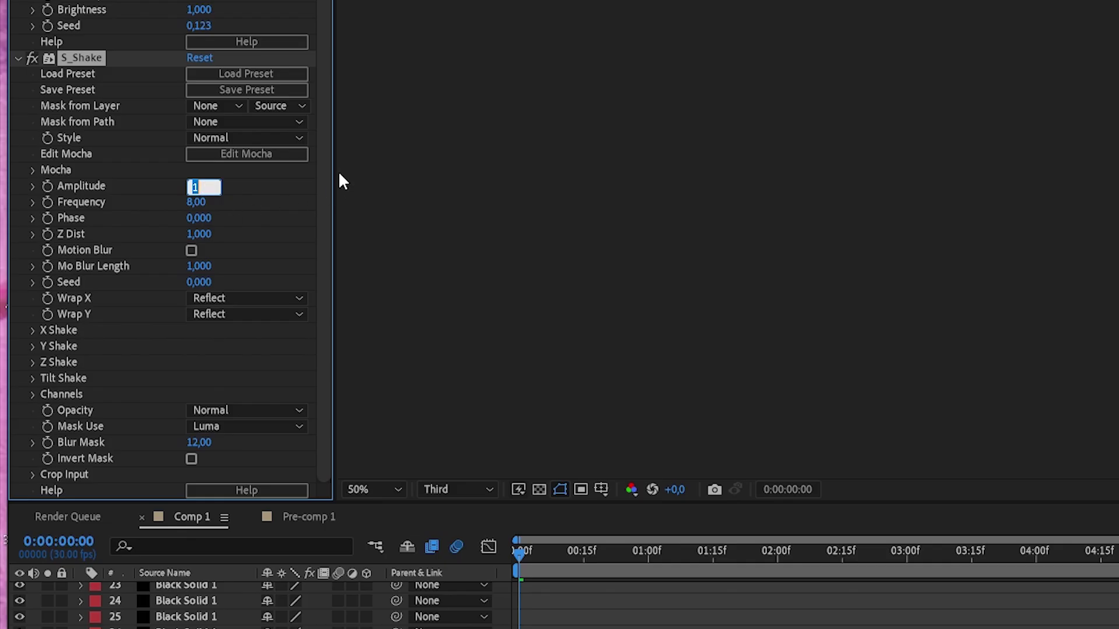
{"action": "type", "text": "0,"}
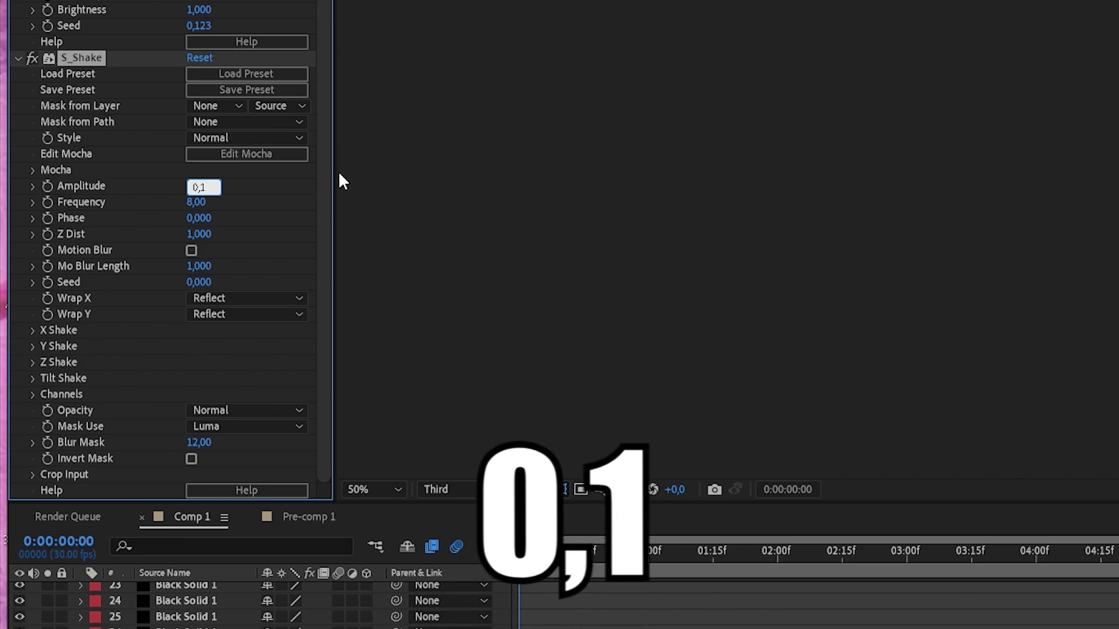
{"action": "left_click", "coordinate": [198, 202]}
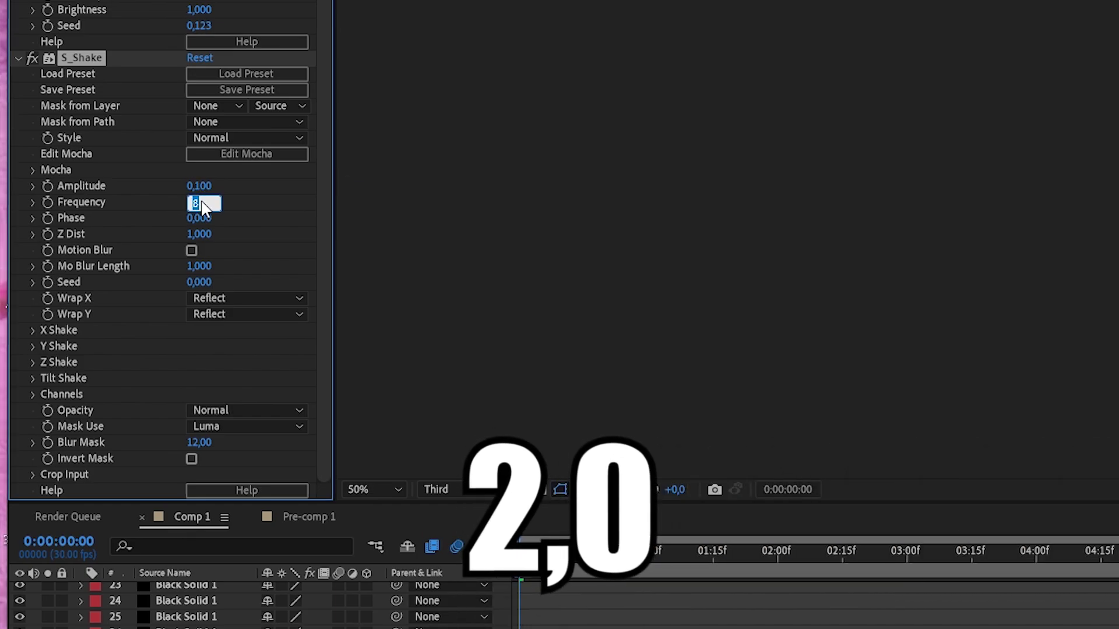
{"action": "type", "text": "2"}
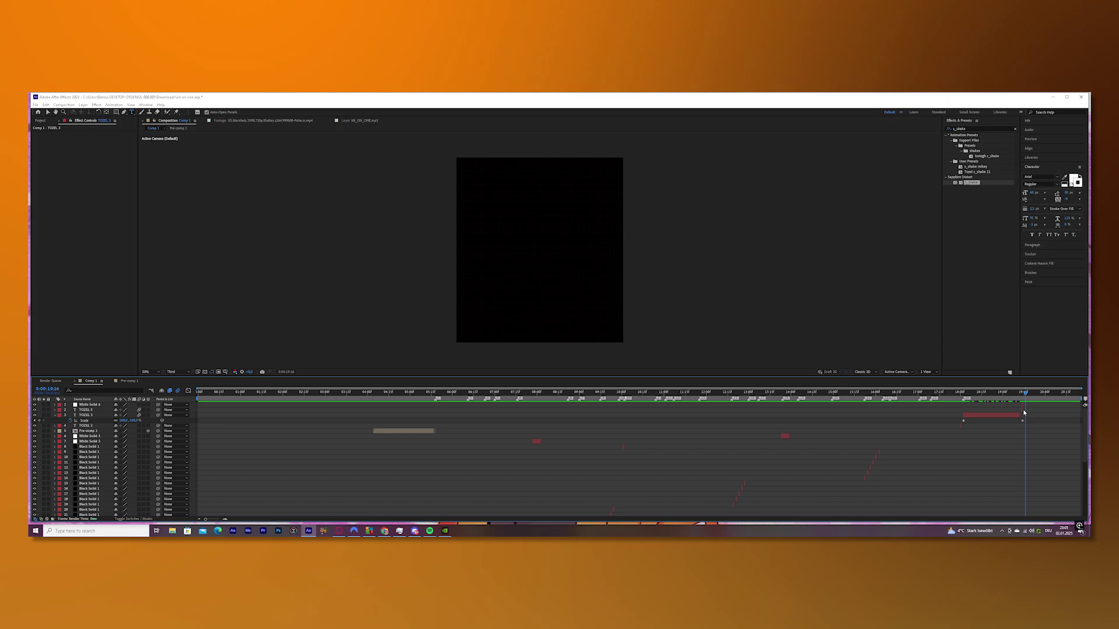
{"action": "left_click_drag", "start_coordinate": [1024, 413], "coordinate": [1021, 402]}
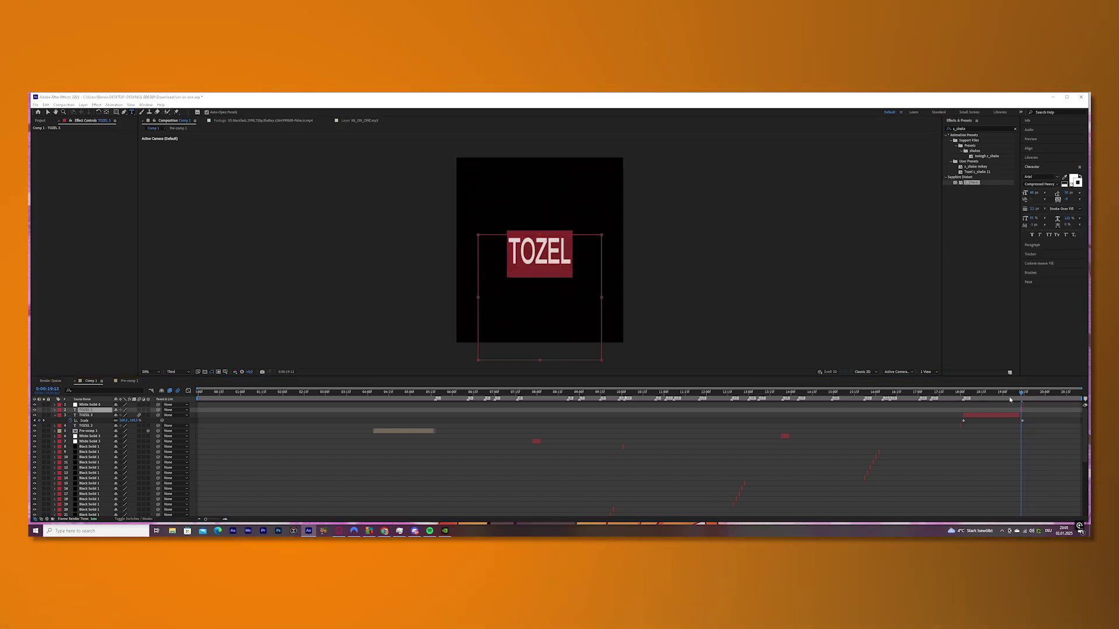